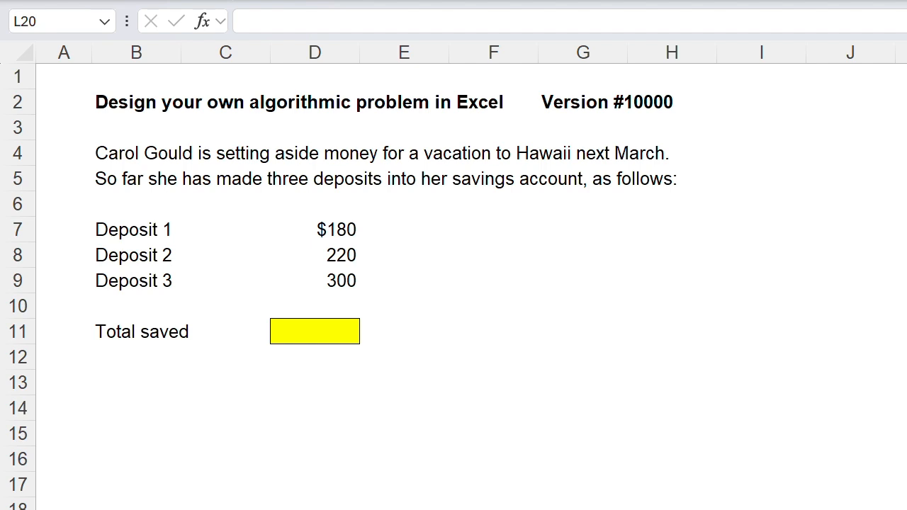
Replace the Deposit 1 amount in D7 with the formula =RANDBETWEEN(100,500).
click(336, 230)
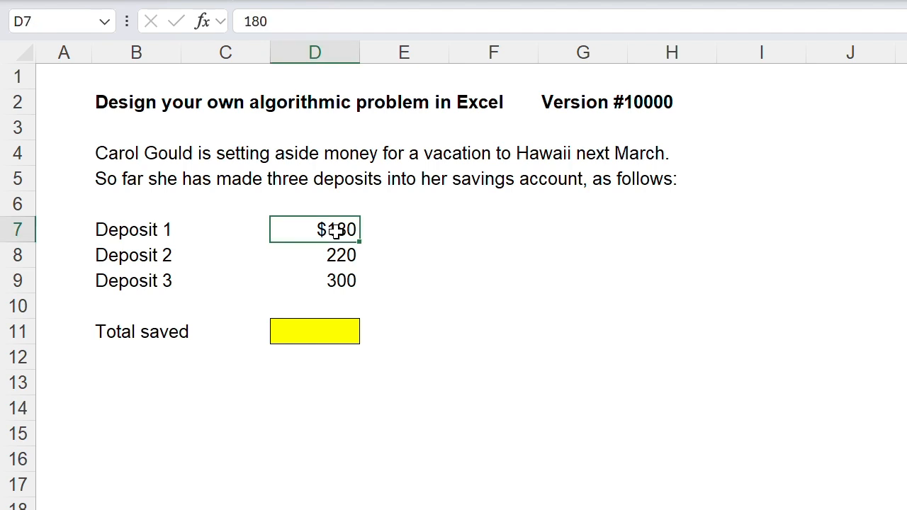
double_click(336, 231)
drag(326, 230, 380, 231)
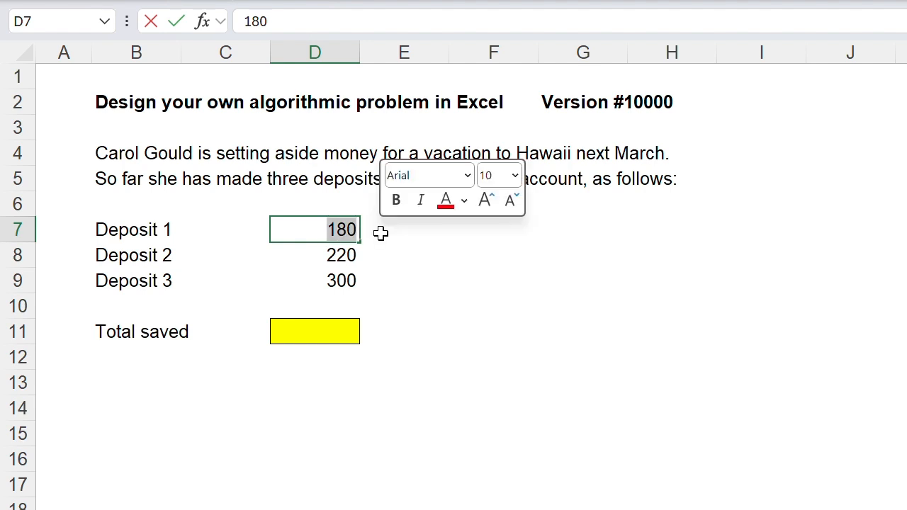
text(=RAND)
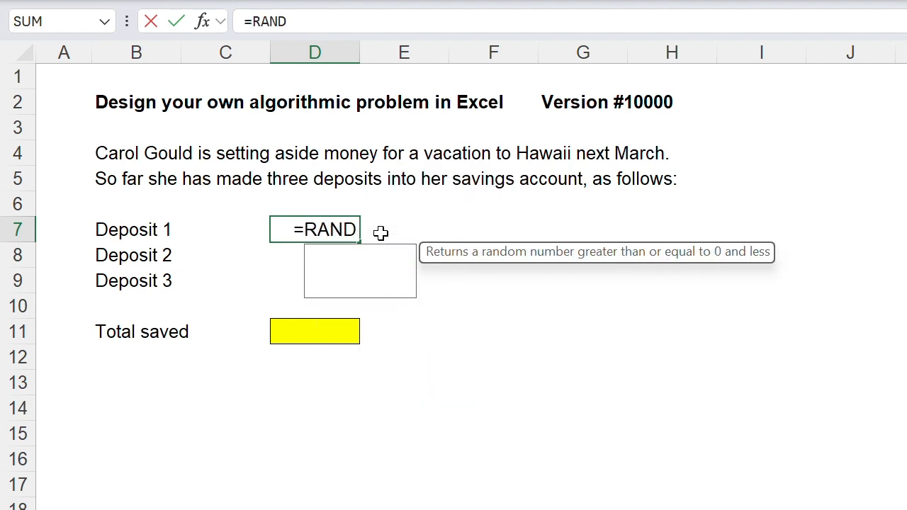
text(BETWEEN)
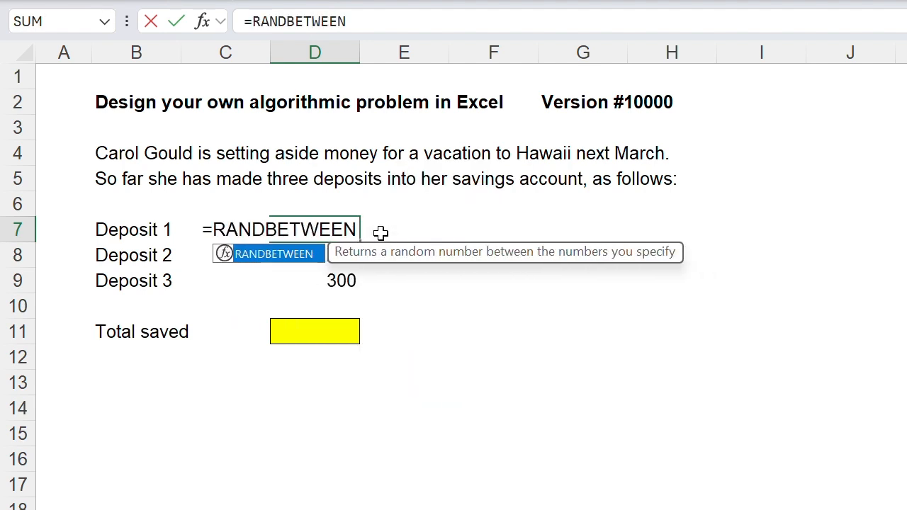
text((100)
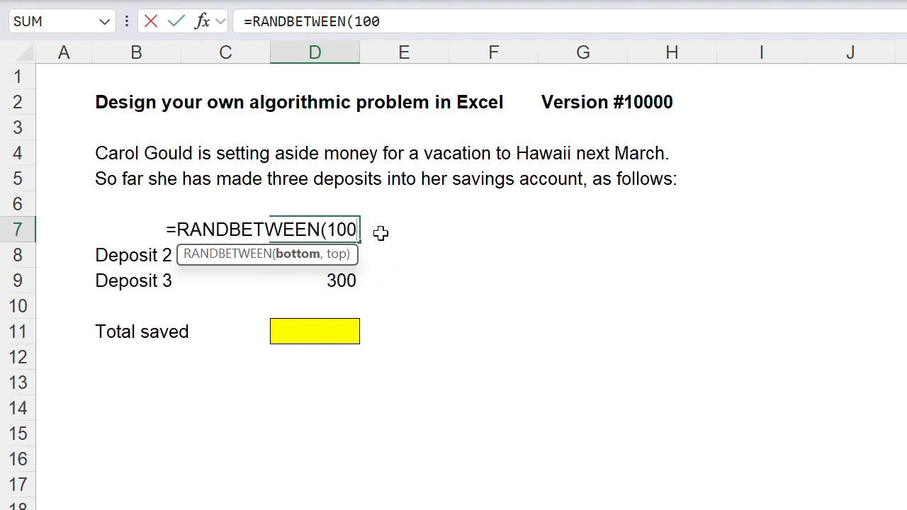
text(,500))
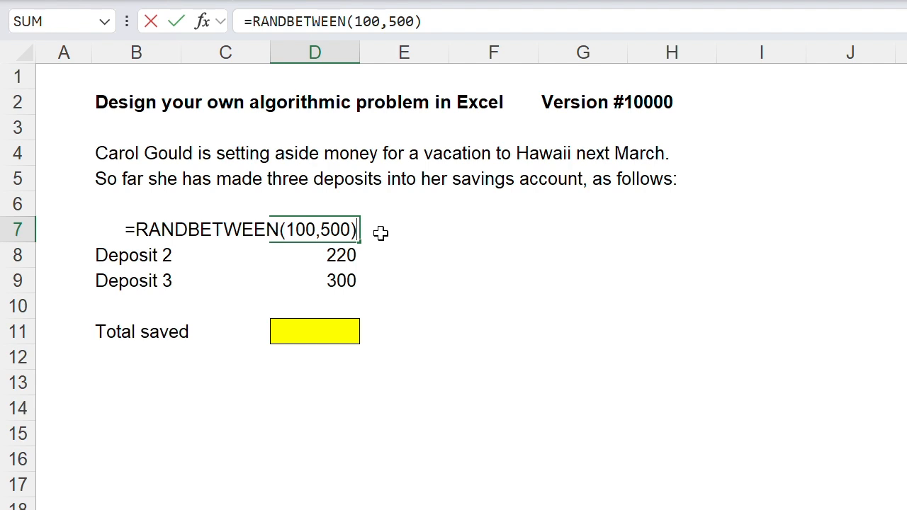
key(Return)
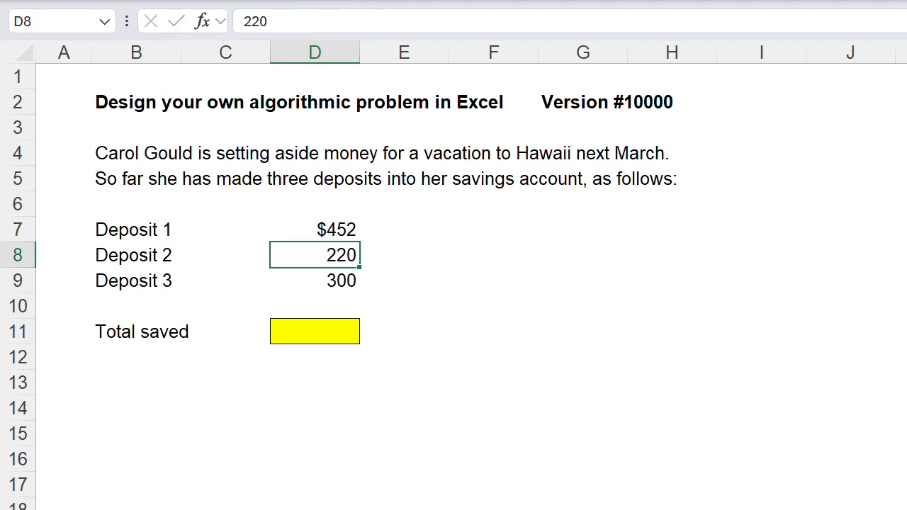
Recalculate the worksheet twice from an empty cell to test the random Deposit 1 amount.
click(906, 229)
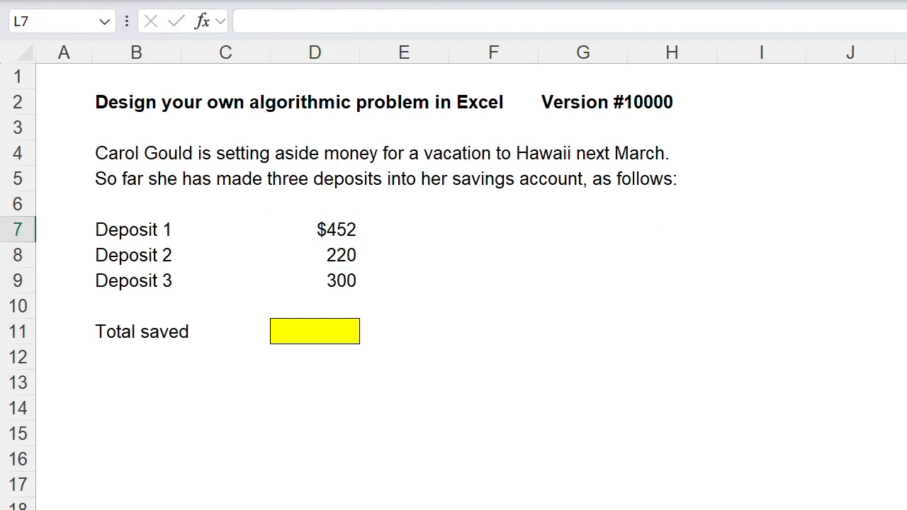
key(F9)
key(F9)
Copy the Deposit 1 formula in D7 and paste only the formula into the Deposit 2 and Deposit 3 cells, D8:D9.
click(336, 229)
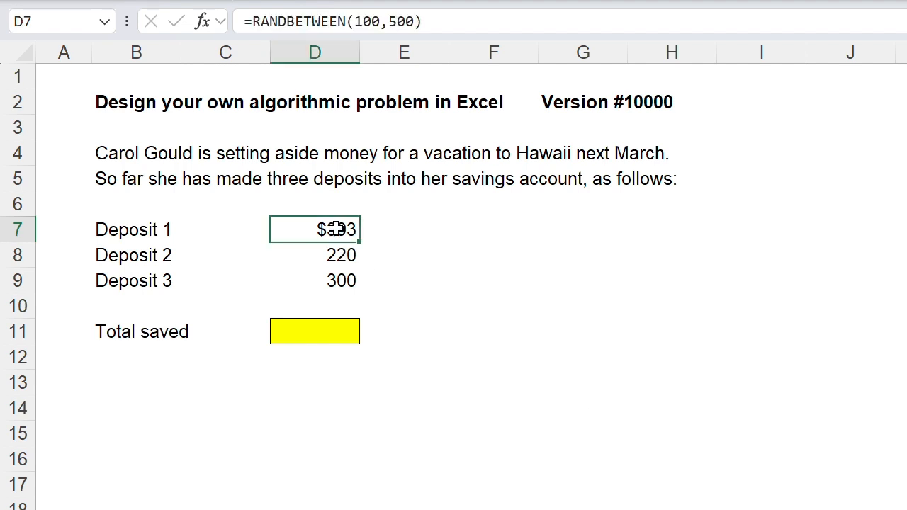
right_click(337, 230)
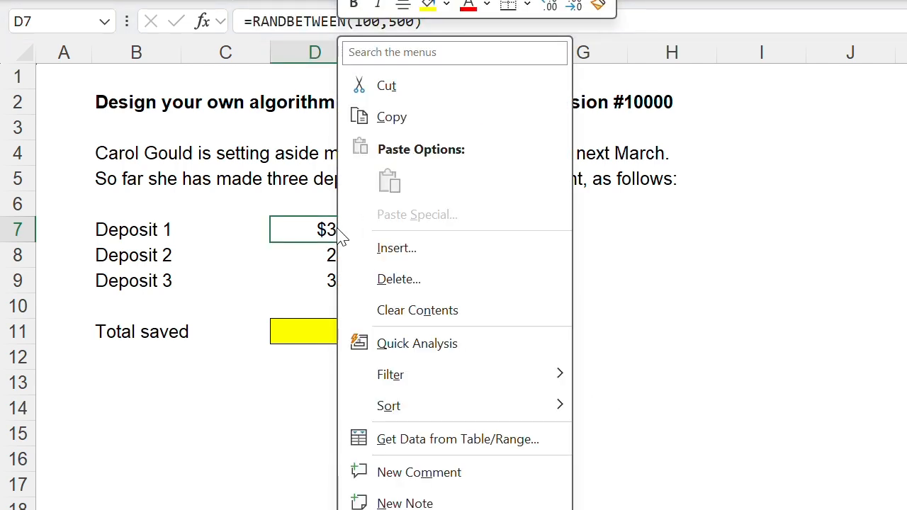
click(397, 119)
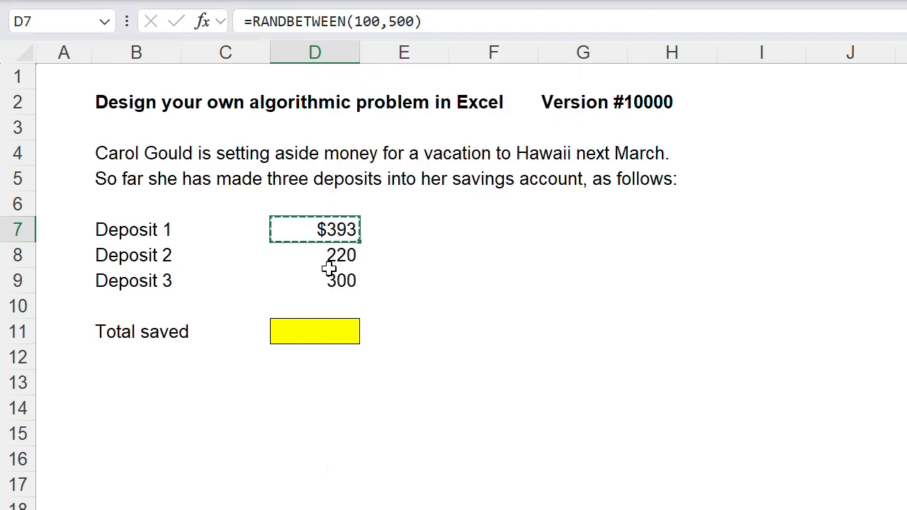
drag(333, 256, 331, 276)
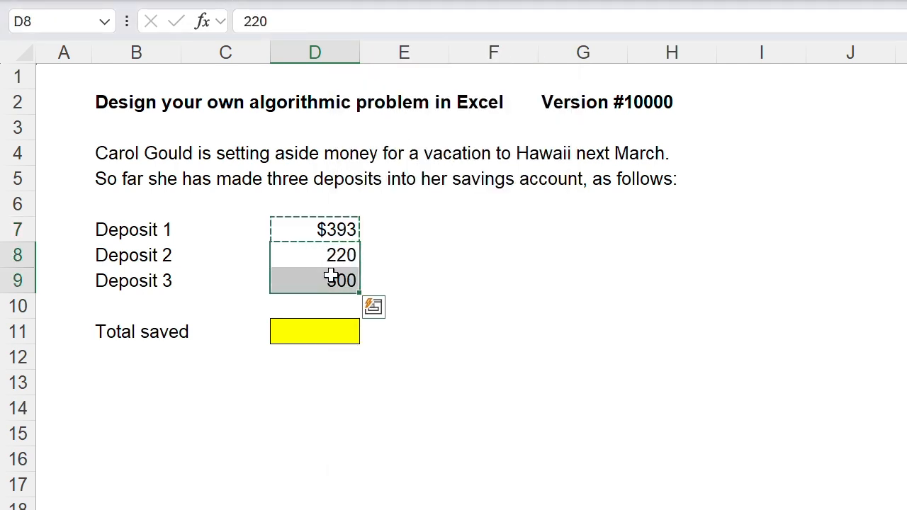
right_click(326, 284)
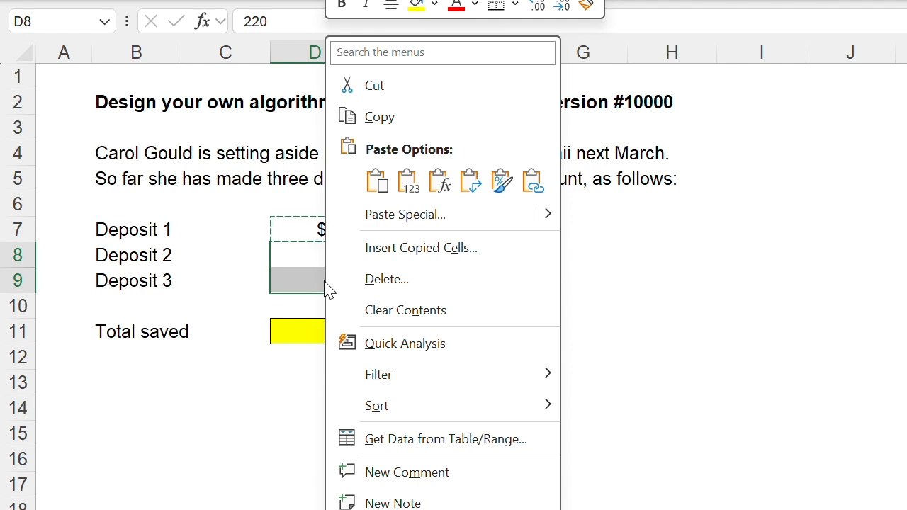
click(443, 186)
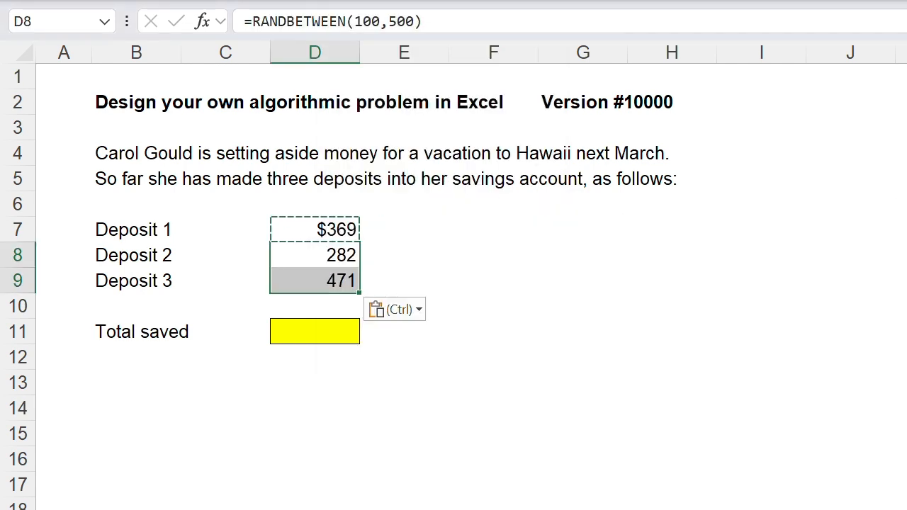
Recalculate the worksheet repeatedly to check that all three deposit amounts change at random.
click(906, 179)
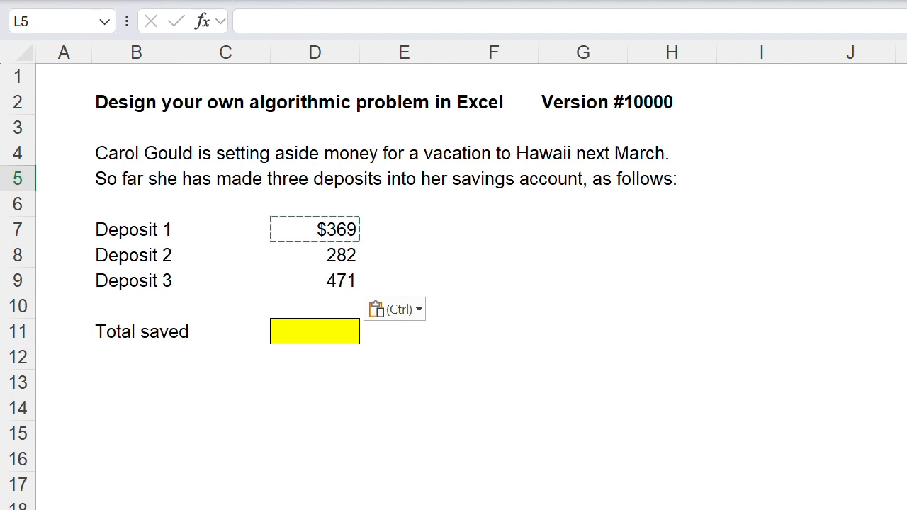
key(F9)
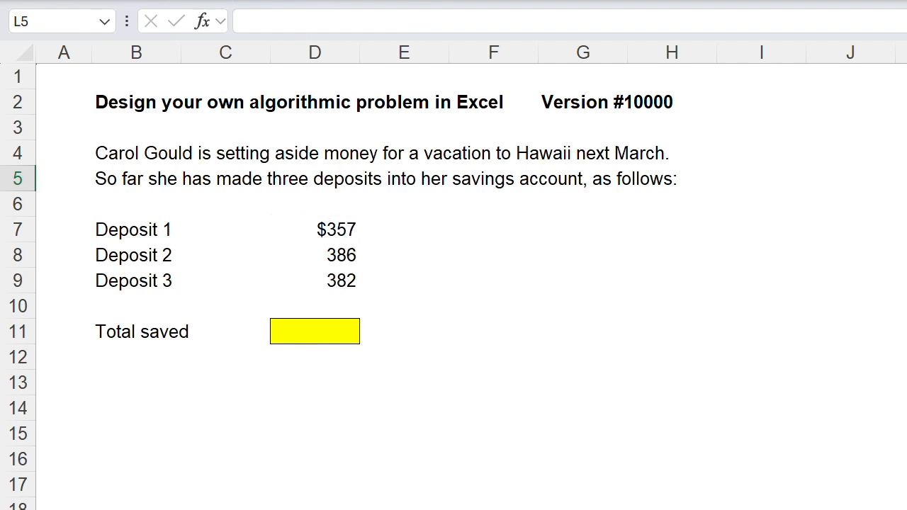
key(F9)
key(F9)
key(F9)
key(F9)
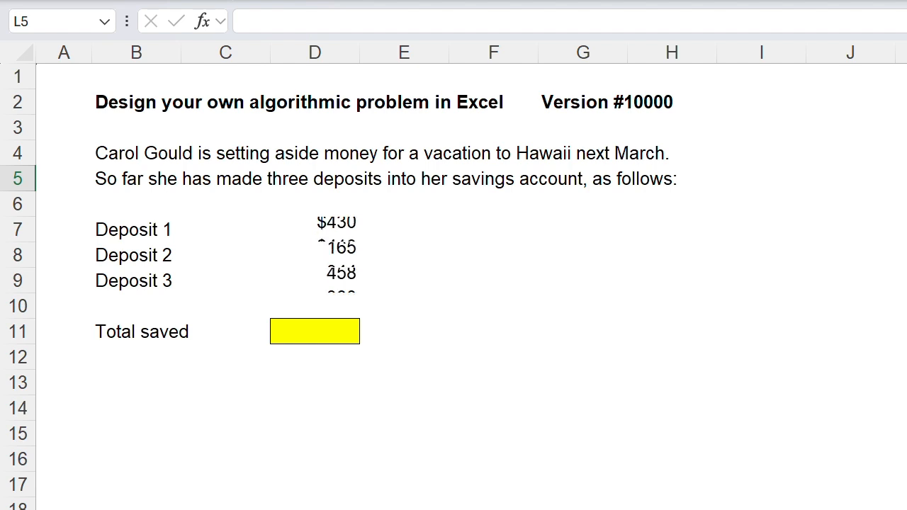
key(F9)
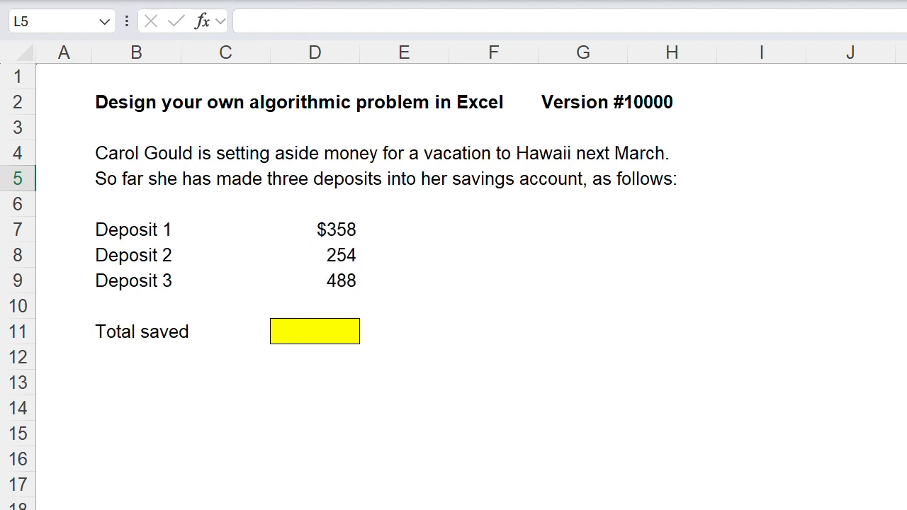
key(F9)
key(F9)
key(F9)
key(F9)
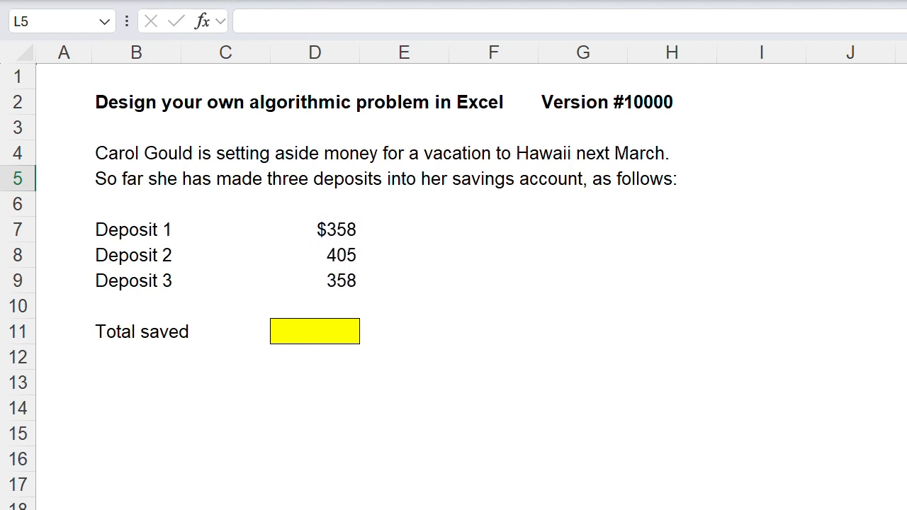
key(F9)
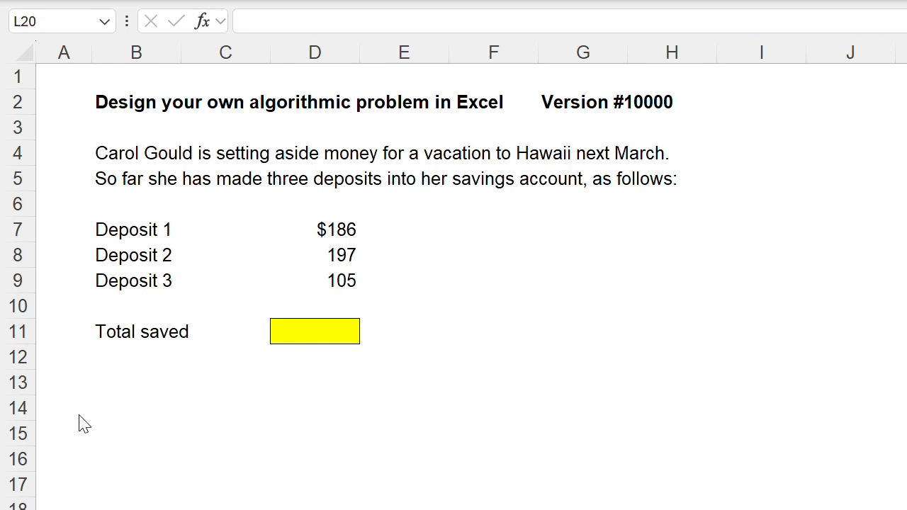
Enter the formula =RANDBETWEEN(10000,99000) in cell B13 to generate a random version number.
click(119, 380)
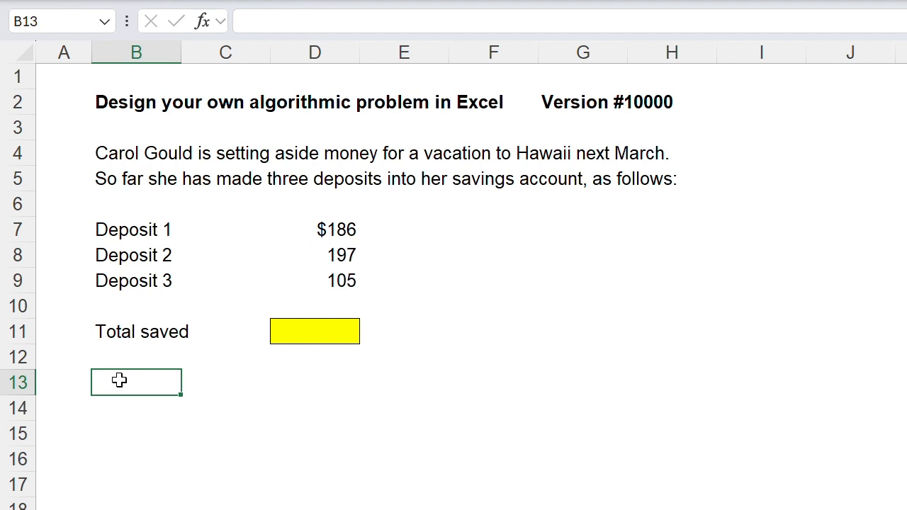
text(=R)
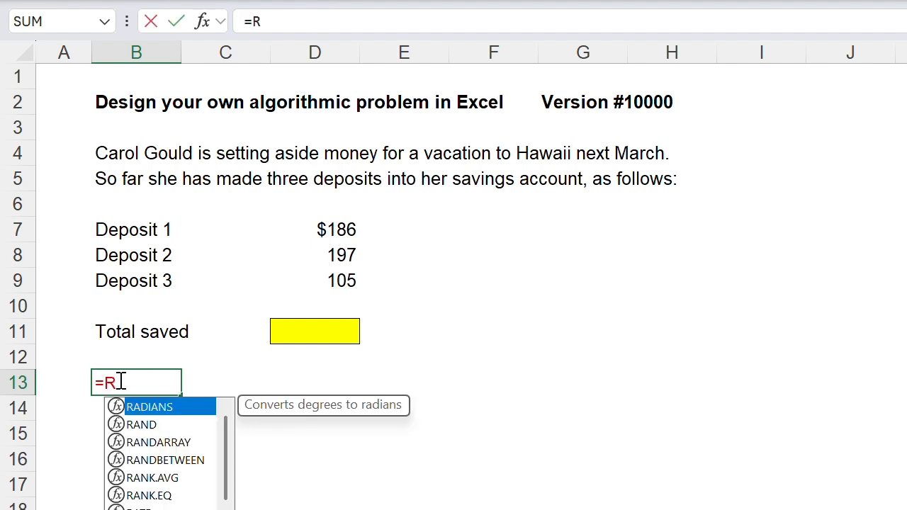
text(ANDBETWE)
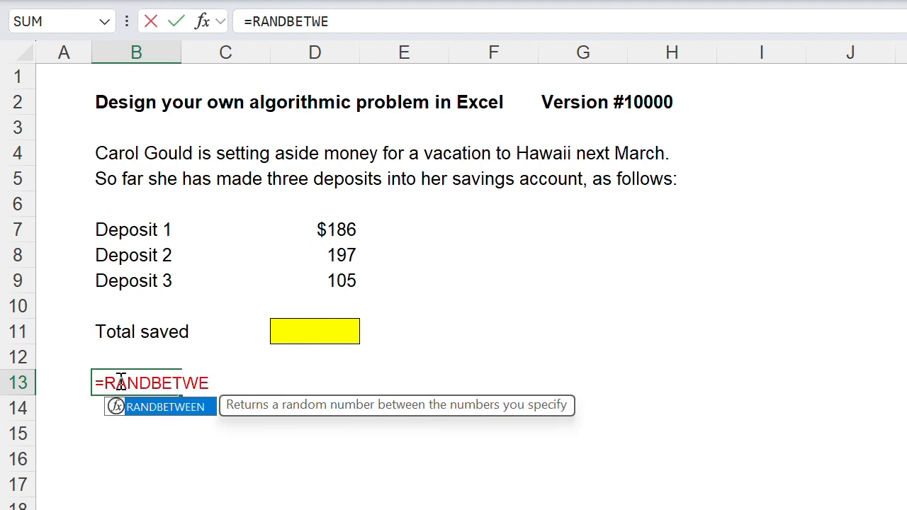
text(EN(1)
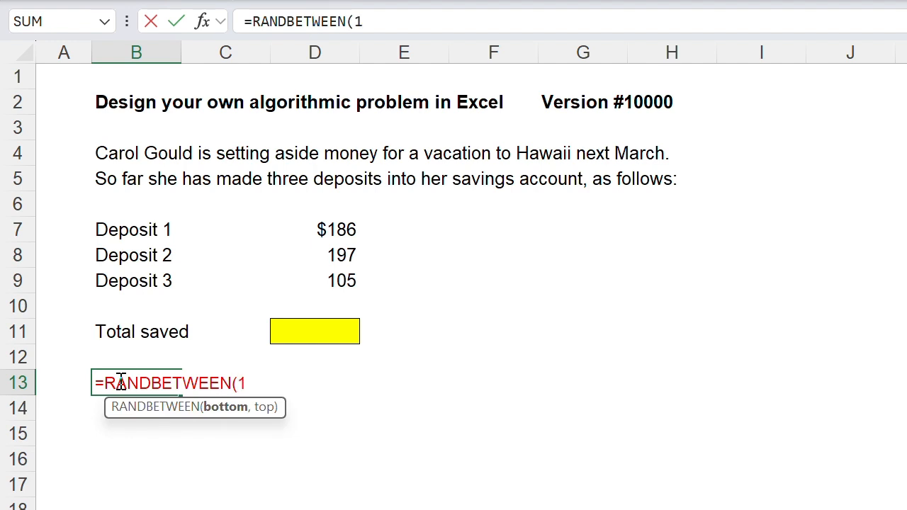
text(000)
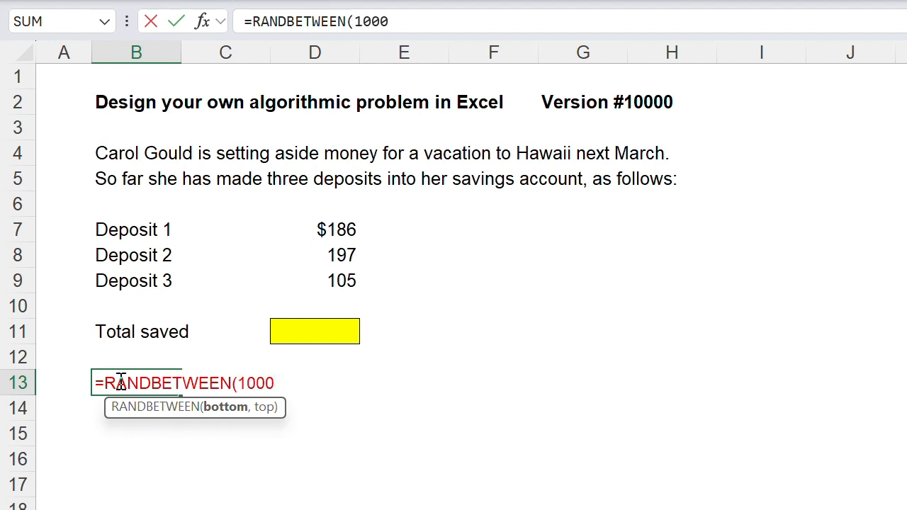
text(0,99)
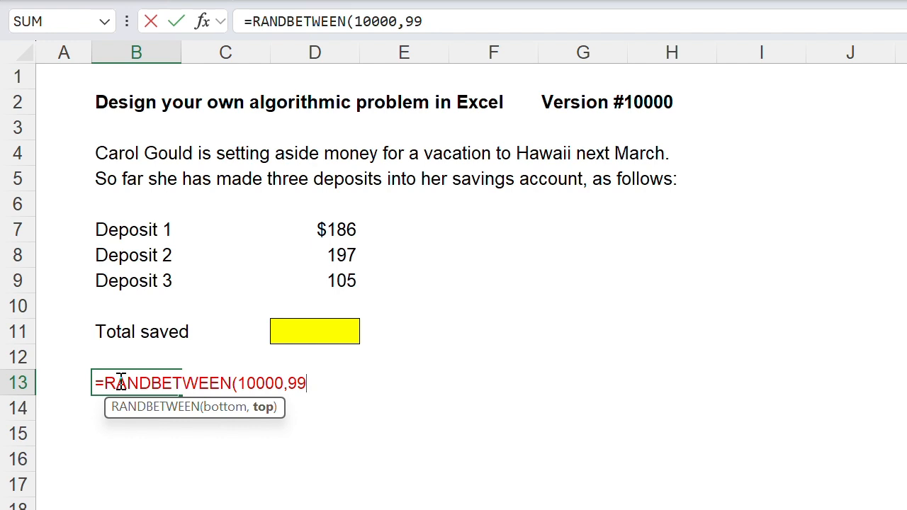
text(000))
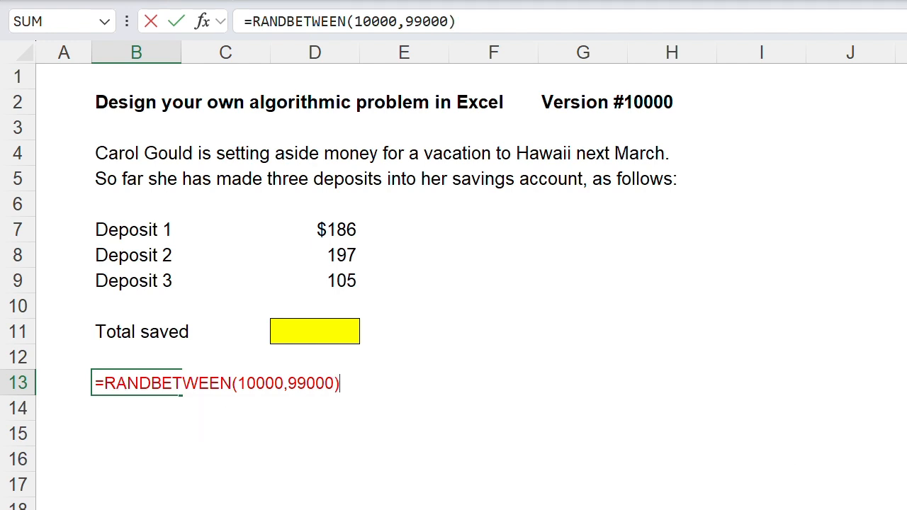
key(Return)
Recalculate the worksheet several times to test the random version number in B13 together with the deposits.
click(906, 383)
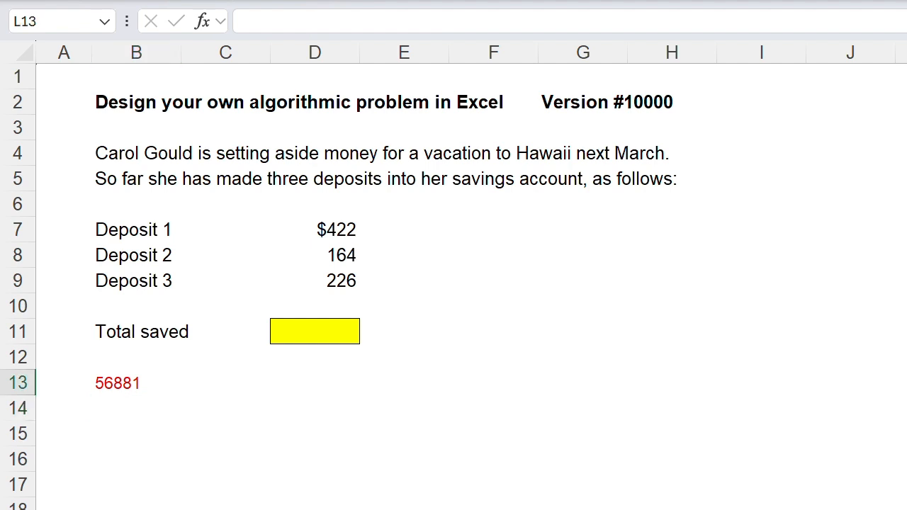
key(F9)
key(F9)
key(F9)
key(F9)
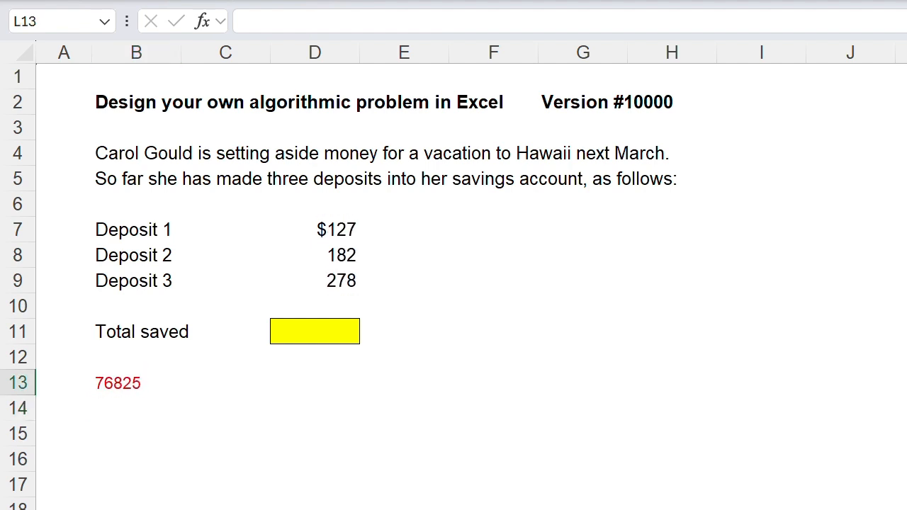
key(F9)
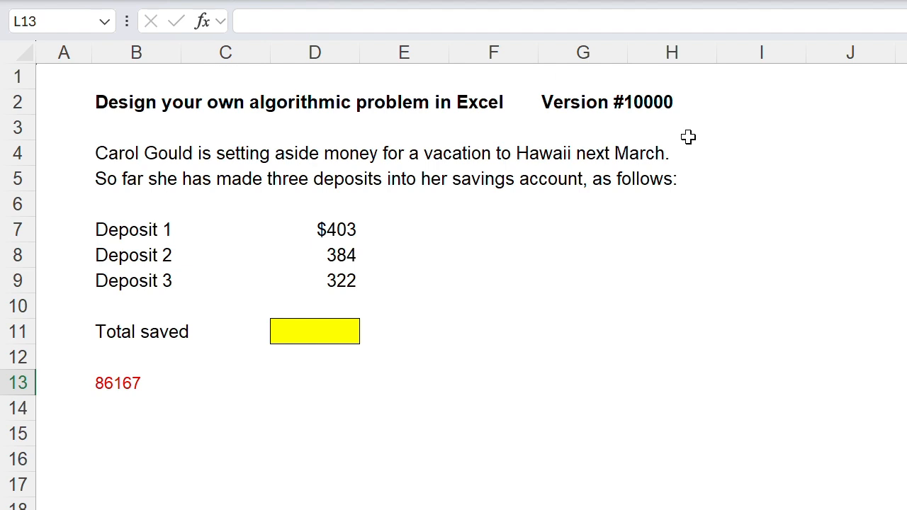
Convert the version label in G2 into the text formula ="Version #10000".
click(563, 102)
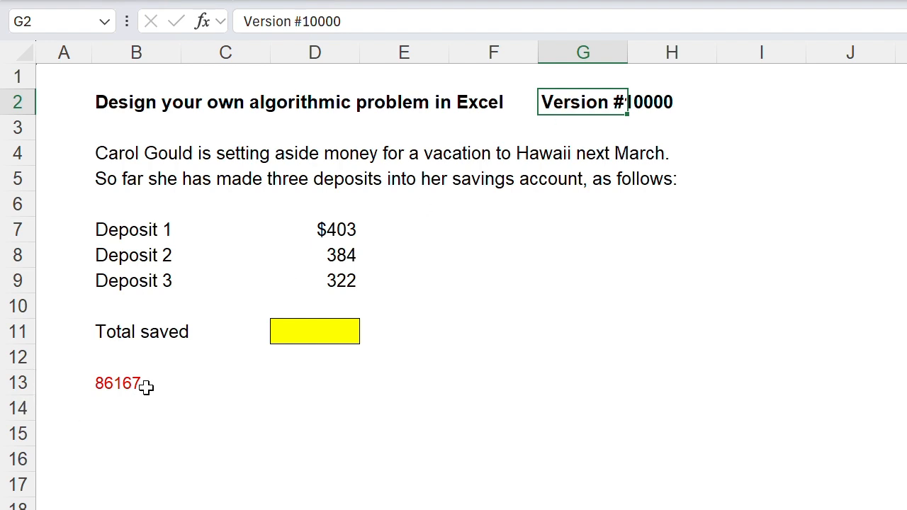
click(245, 20)
text(=)
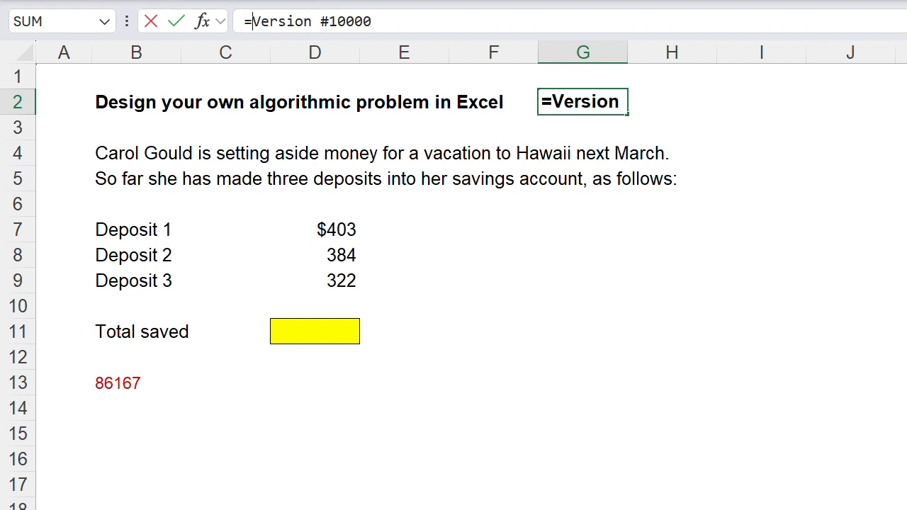
text(")
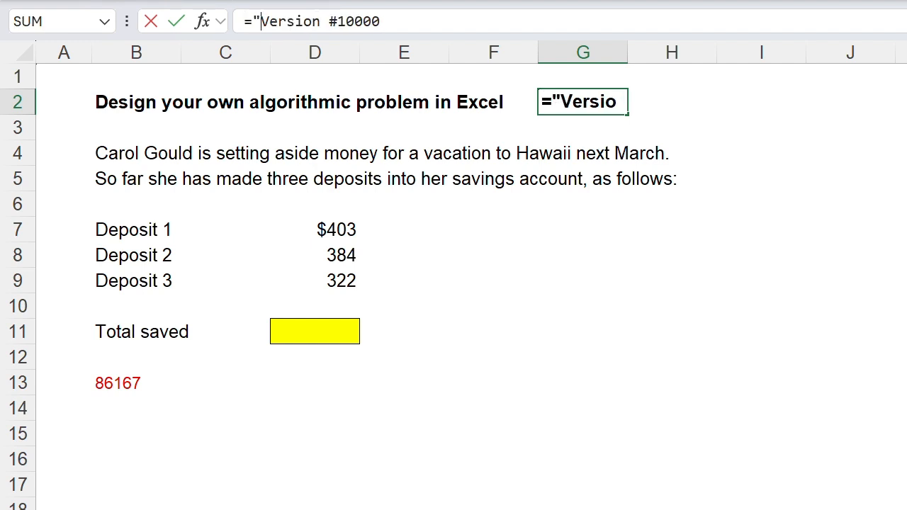
click(435, 16)
text(")
key(Return)
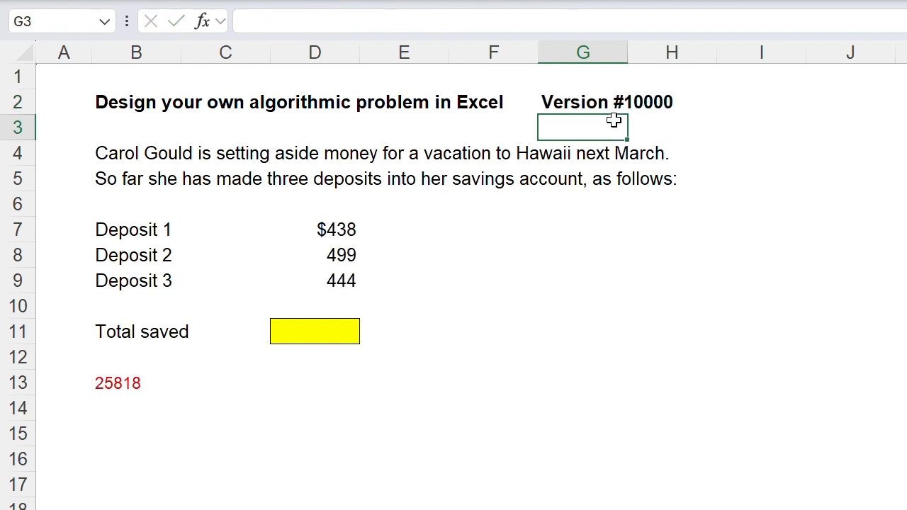
Remove the fixed number from the version label in G2 so the formula reads ="Version #".
click(564, 103)
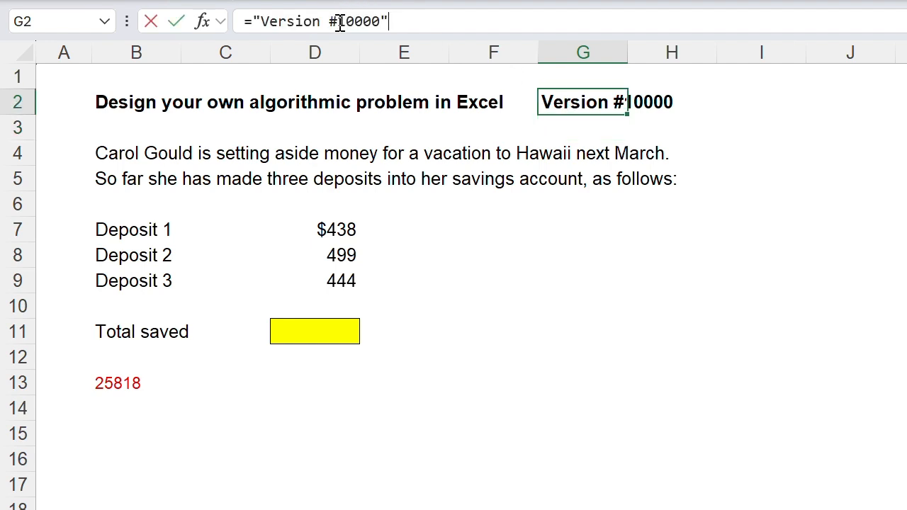
drag(338, 22, 380, 26)
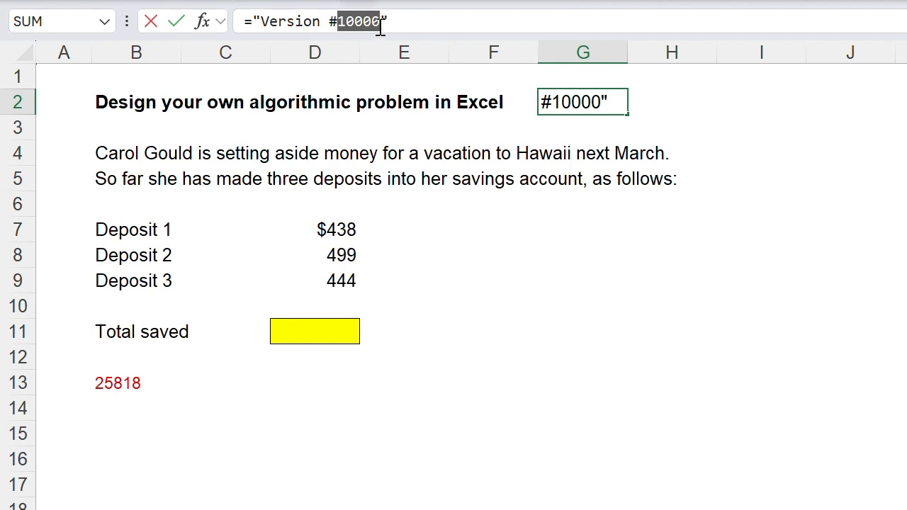
key(BackSpace)
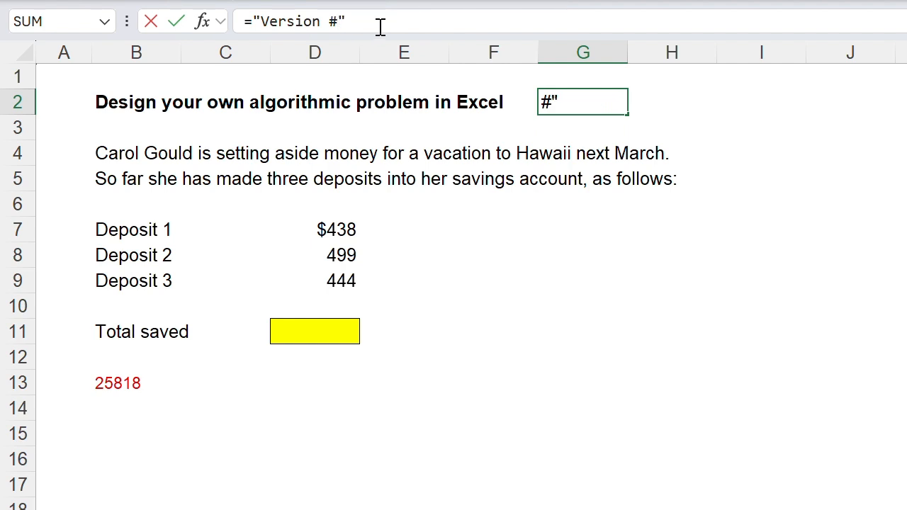
click(174, 23)
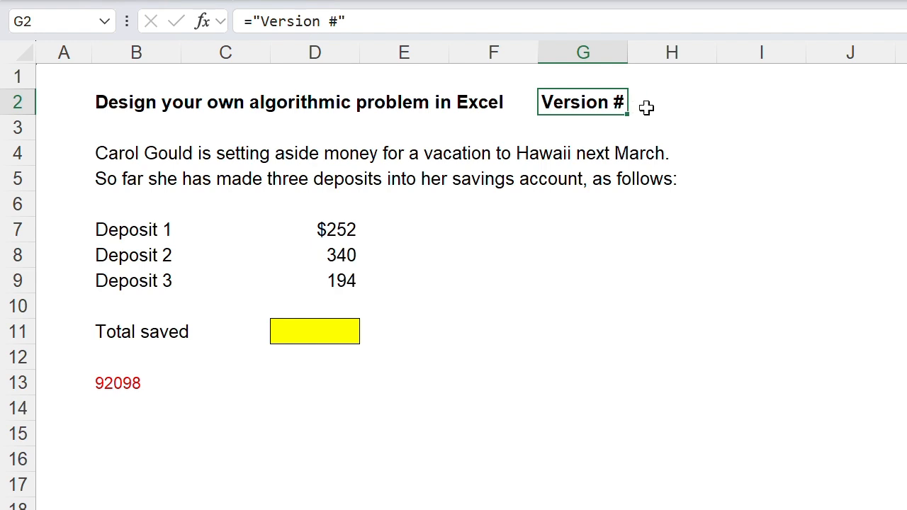
Link the version label in G2 to the random number by extending its formula to ="Version #"&B13.
click(382, 21)
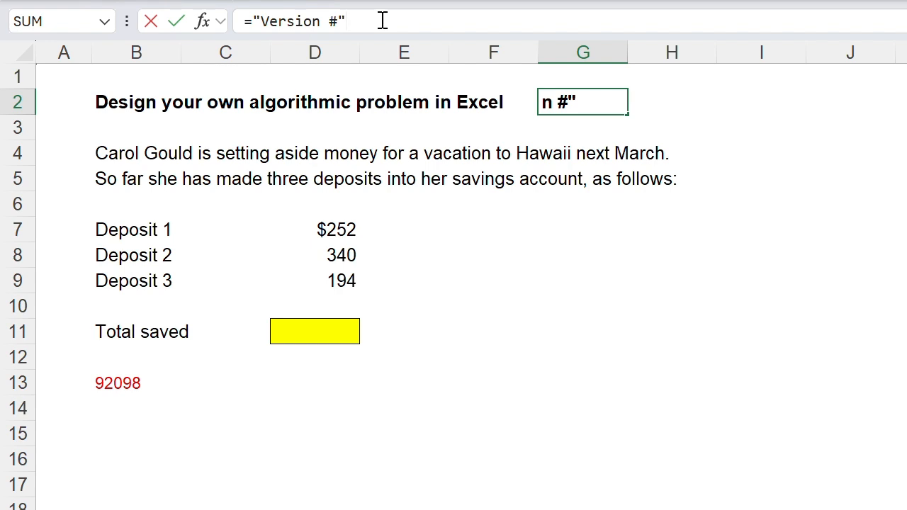
text(&)
click(121, 386)
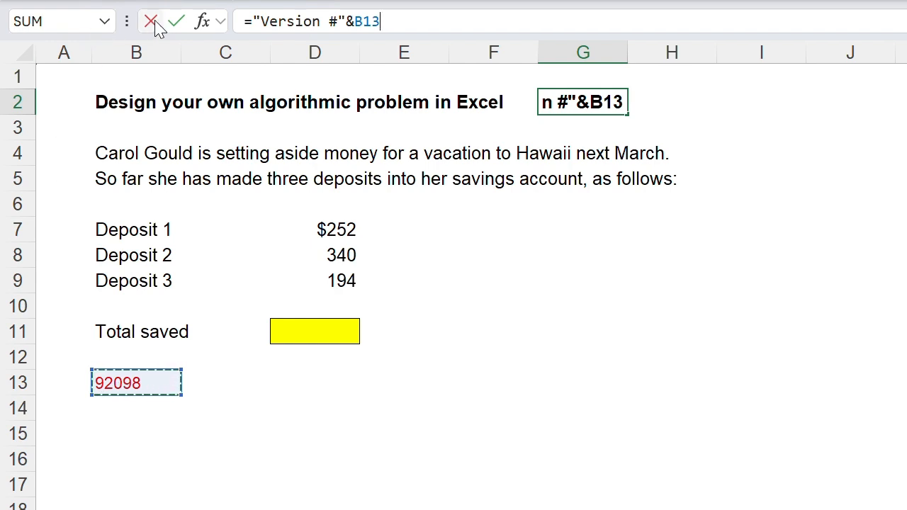
click(178, 23)
Recalculate the worksheet several times to test that the version label in G2 follows the random number in B13.
click(906, 229)
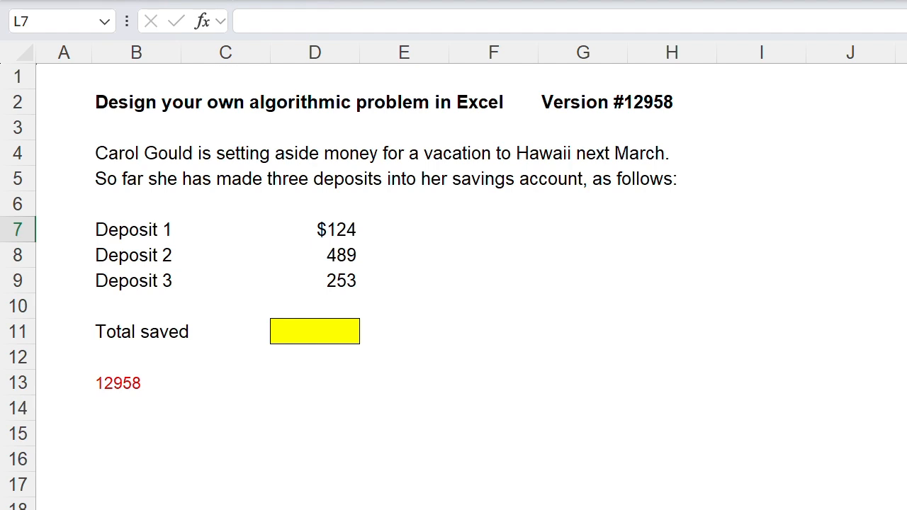
key(F9)
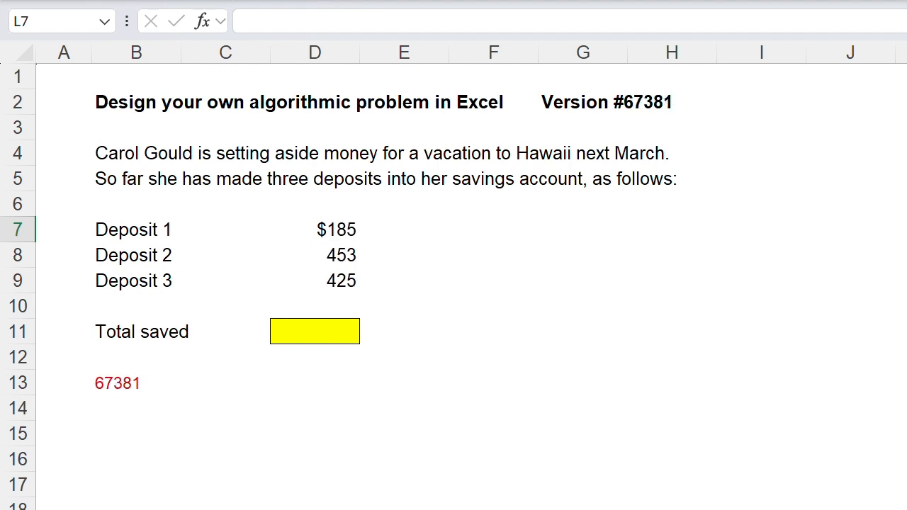
key(F9)
key(F9)
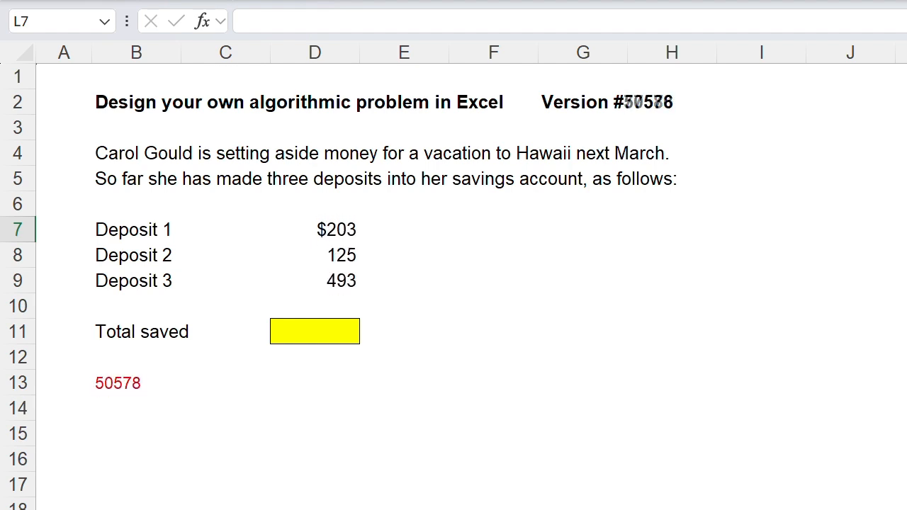
key(F9)
key(F9)
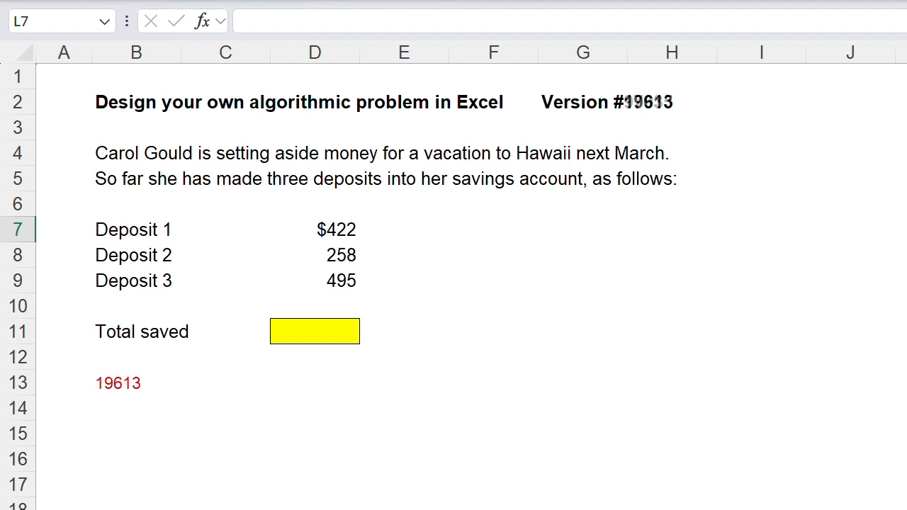
key(F9)
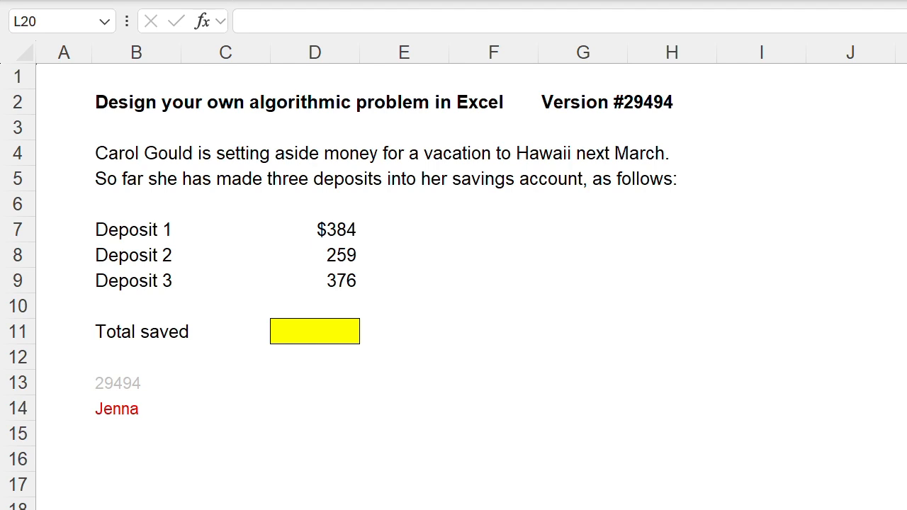
Set the index number of the CHOOSE formula in B14 to RANDBETWEEN(1,8) to pick a first name at random.
click(112, 408)
double_click(112, 408)
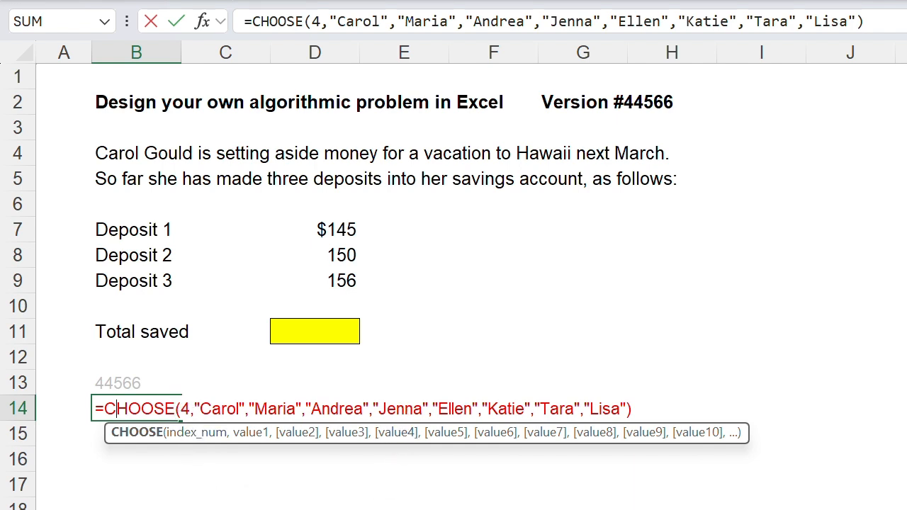
click(179, 22)
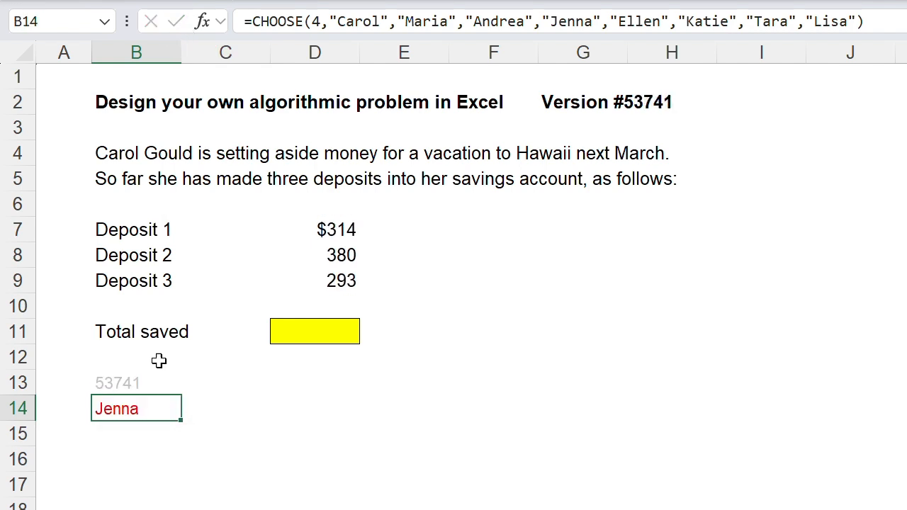
double_click(129, 409)
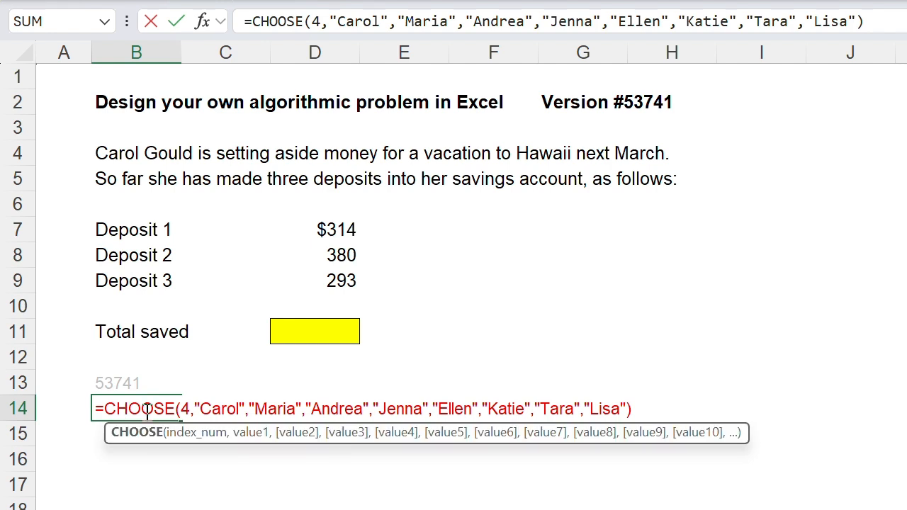
double_click(183, 409)
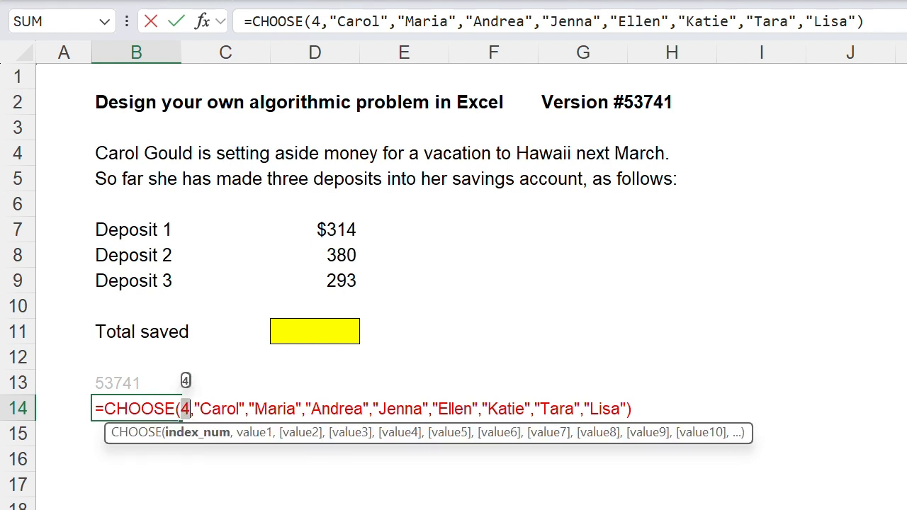
text(RANDBE)
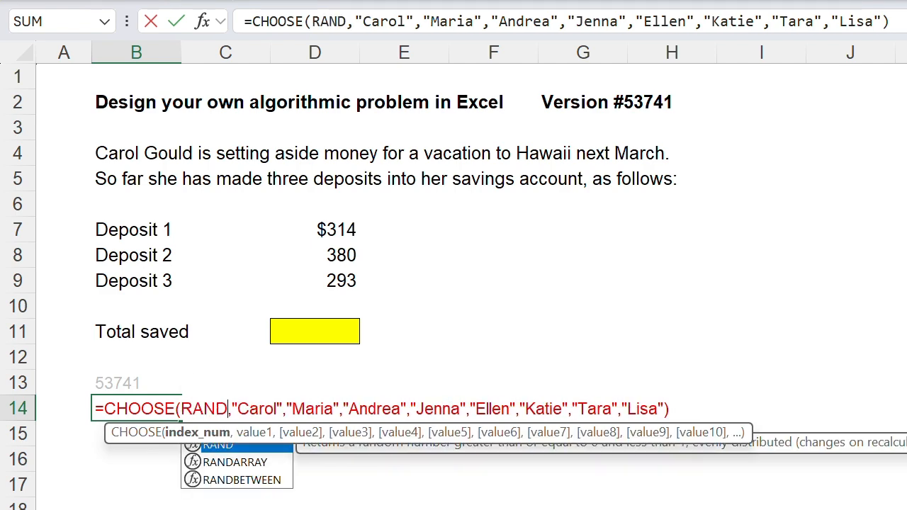
text(TWEEN)
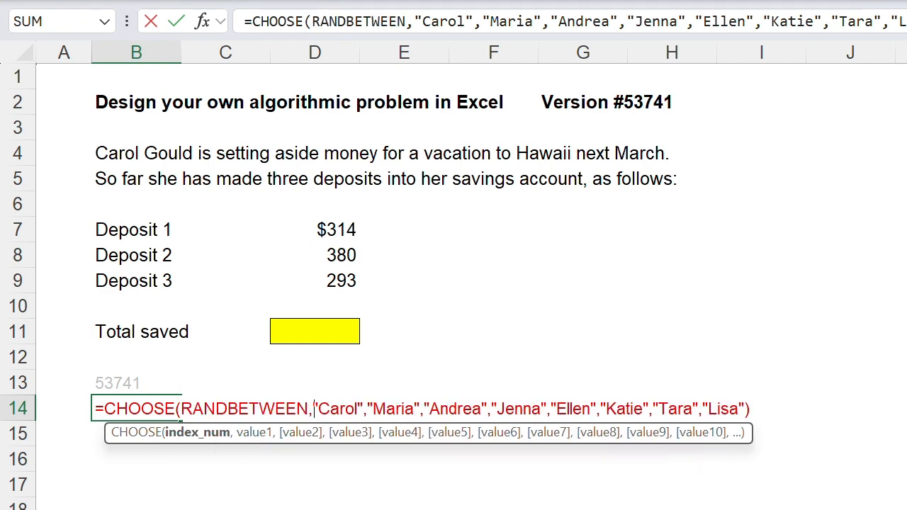
key(Delete)
text((1,)
key(Left)
text(1)
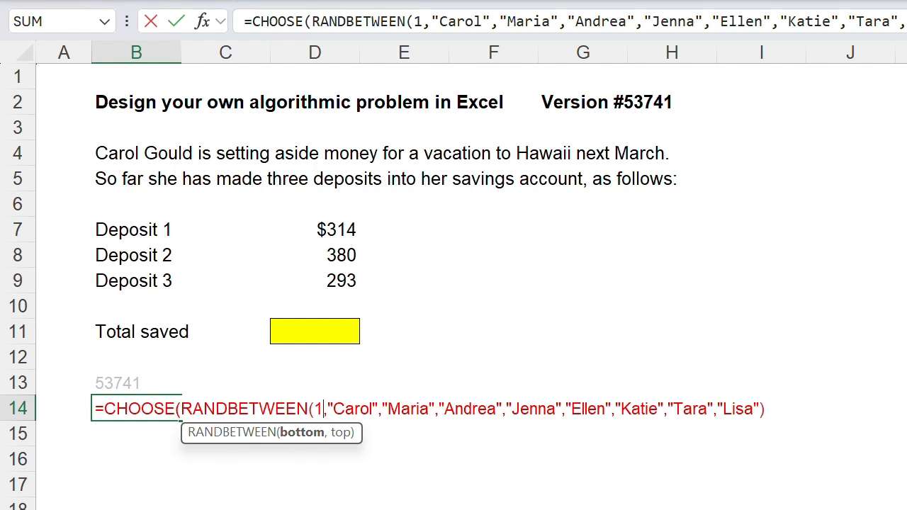
text(,8)
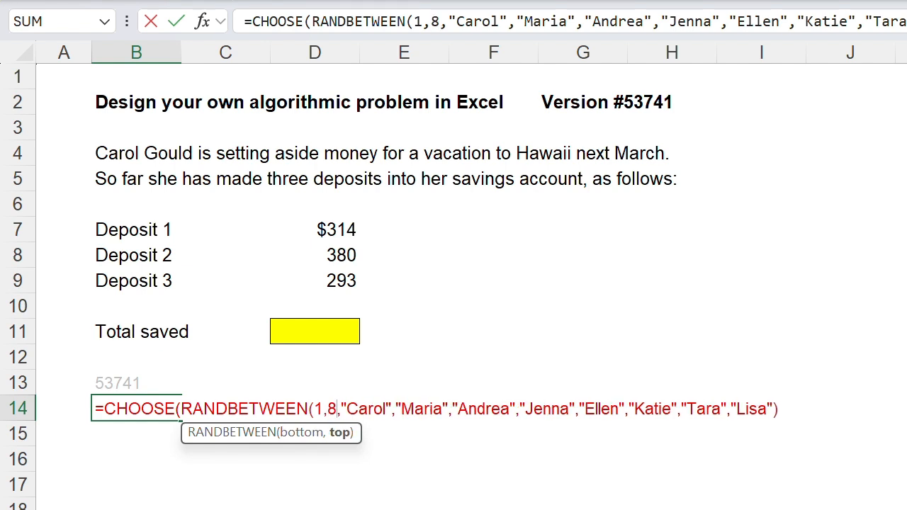
text())
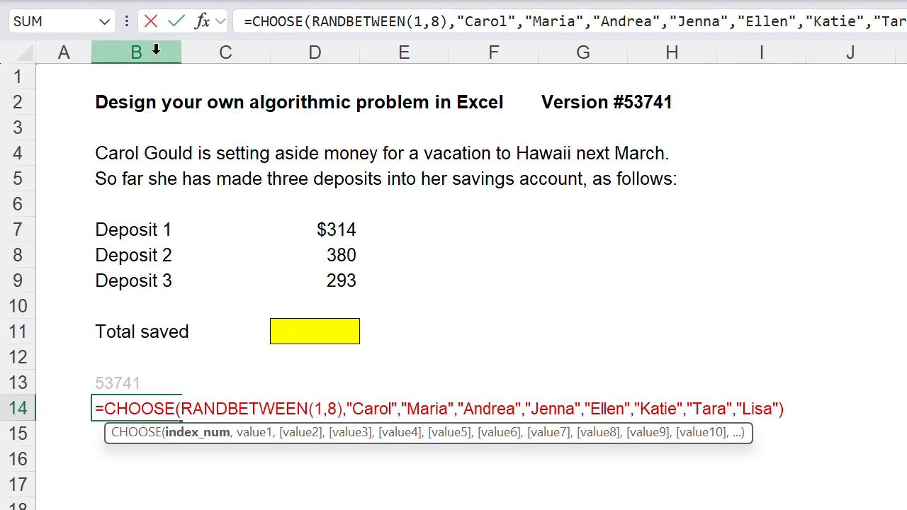
click(176, 23)
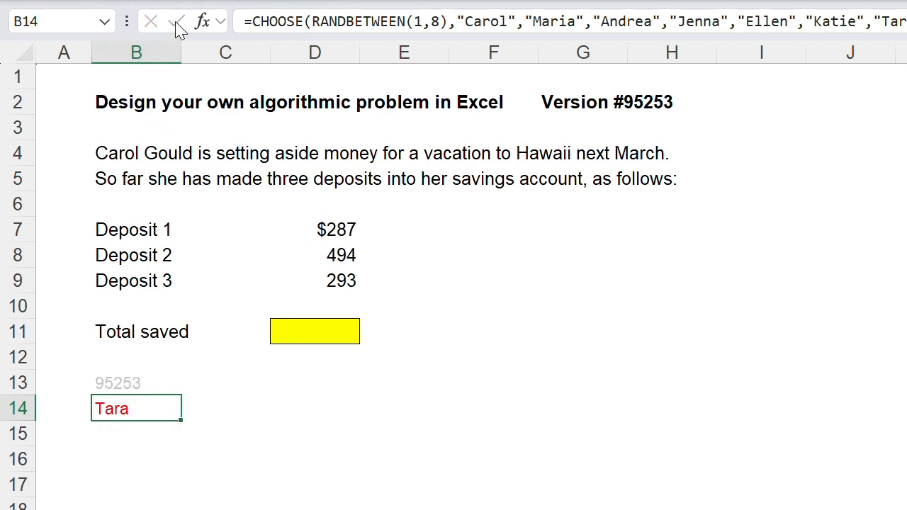
Review the CHOOSE formula in B14 and recalculate the worksheet several times to test the random first name.
double_click(164, 409)
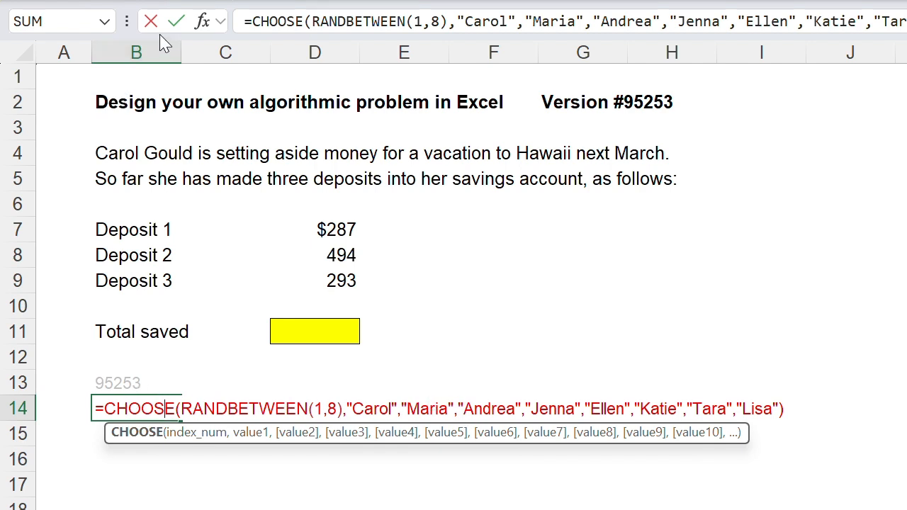
click(176, 21)
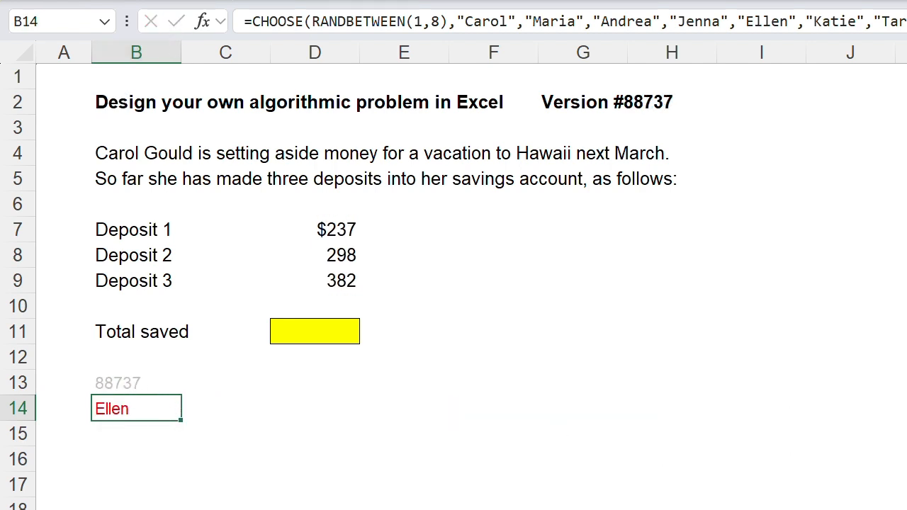
click(906, 412)
key(F9)
key(F9)
key(F9)
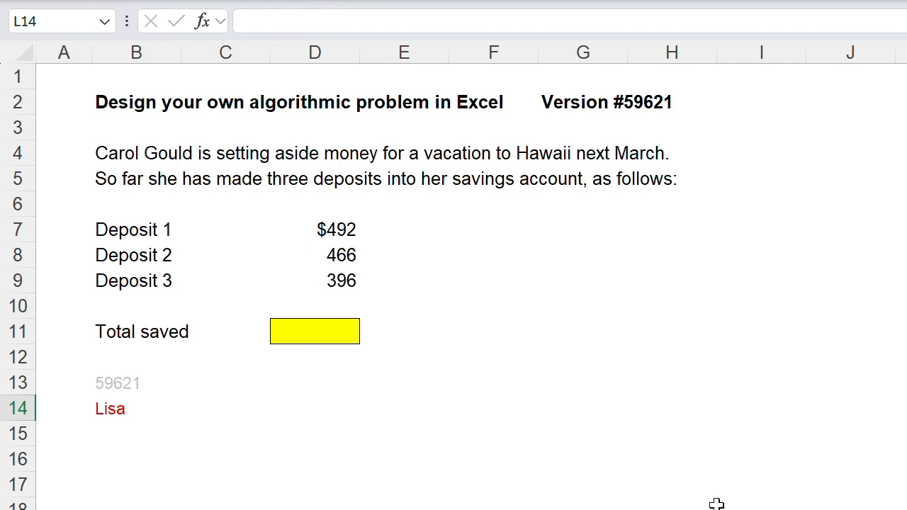
Convert the vacation sentence in B4 into a text formula with an equals sign and enclosing quotation marks.
click(102, 153)
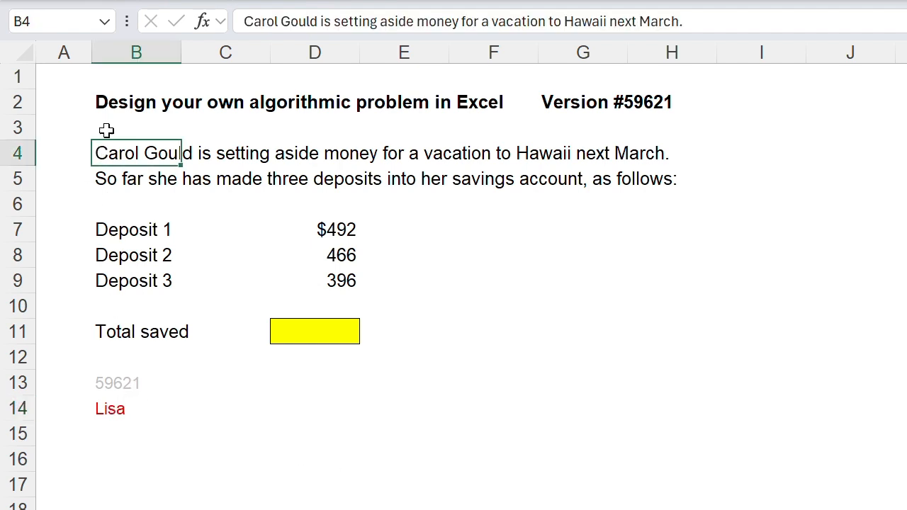
double_click(126, 153)
click(95, 153)
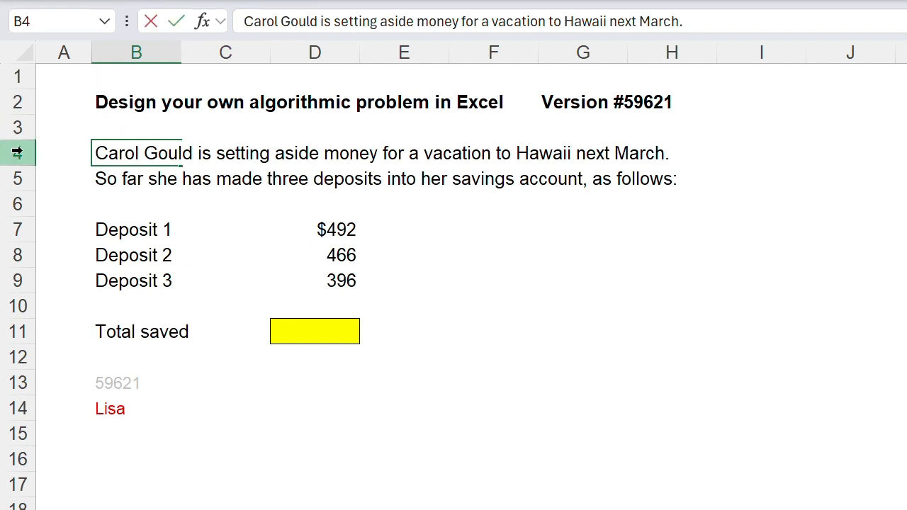
text(=")
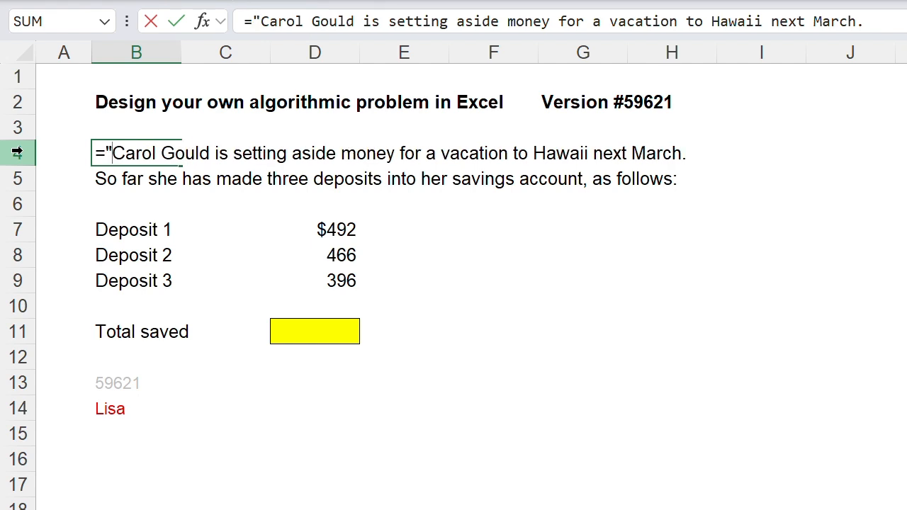
click(688, 156)
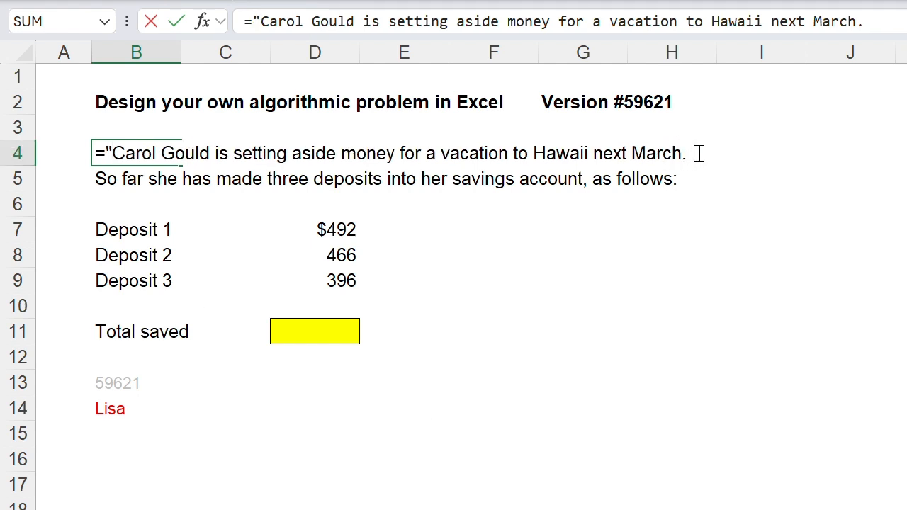
text(")
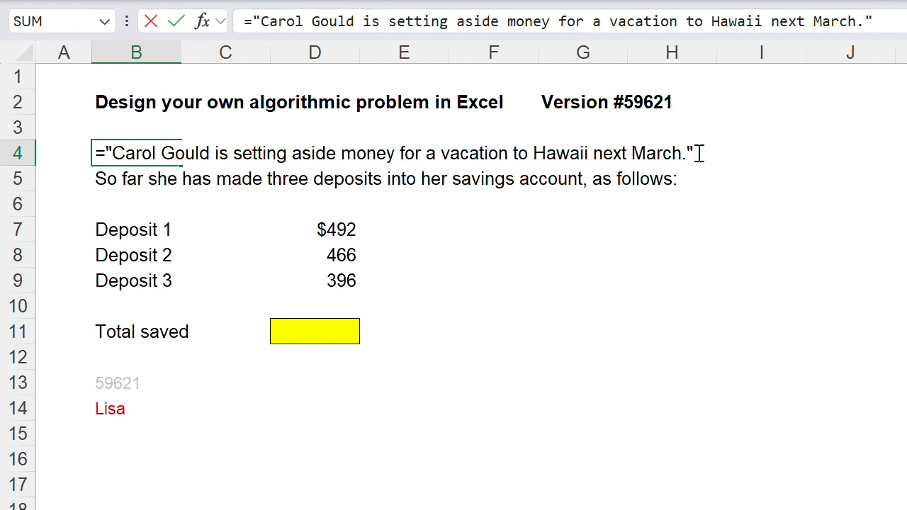
click(178, 23)
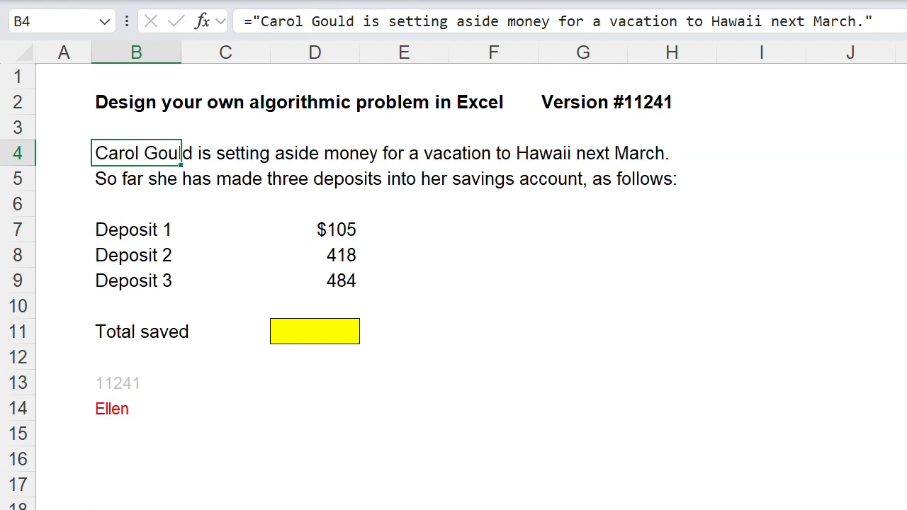
Replace the fixed first name in the B4 sentence formula with a reference to B14, joined to the remaining text with &.
click(906, 357)
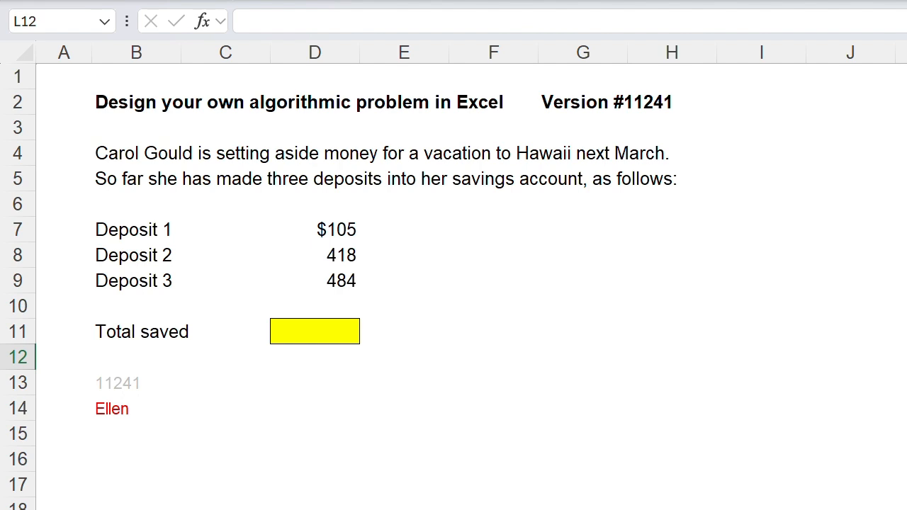
click(102, 151)
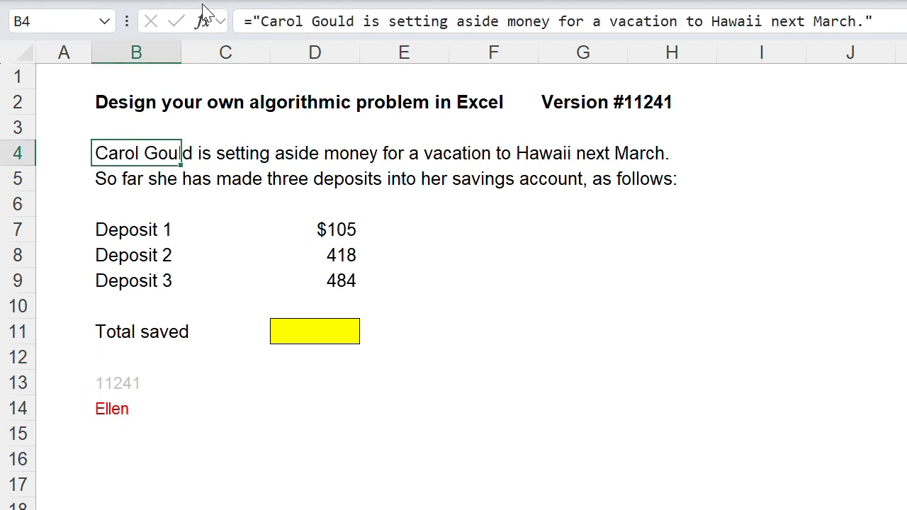
drag(263, 21, 306, 22)
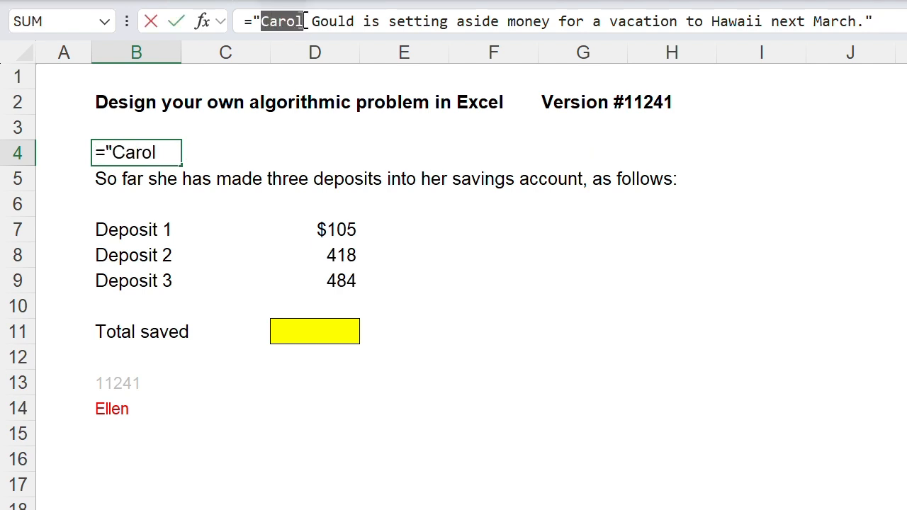
key(Delete)
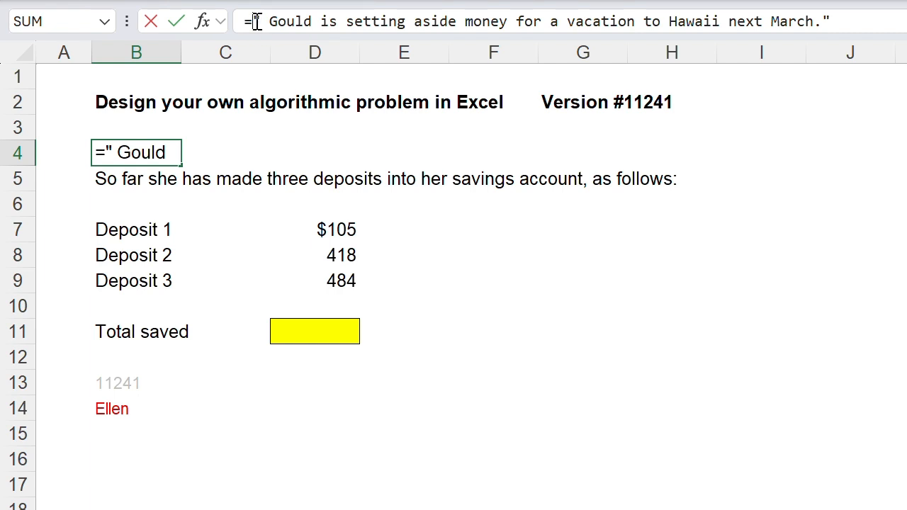
text(B14&)
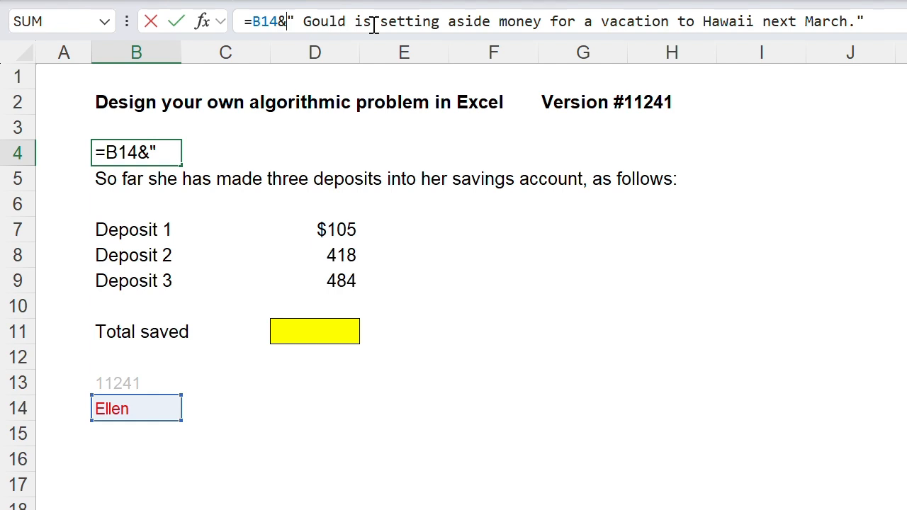
click(176, 22)
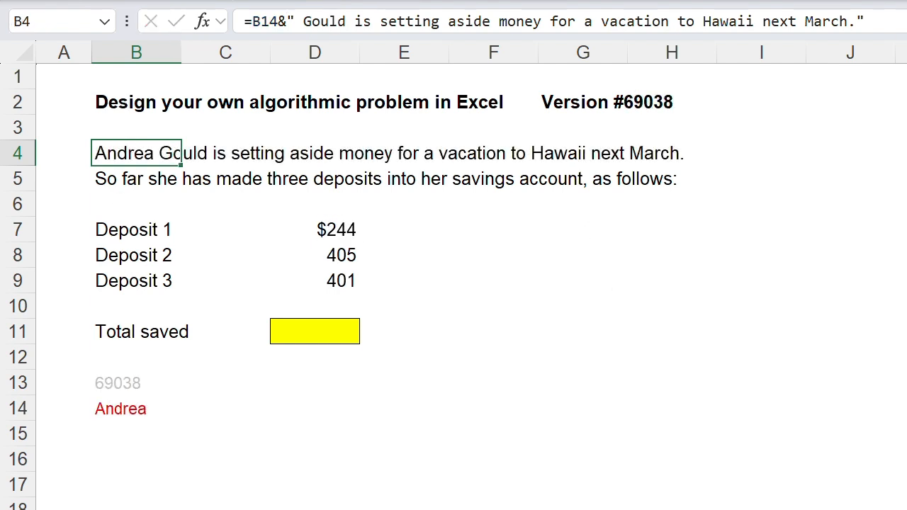
Recalculate the worksheet several times to test that the first name in the B4 sentence follows B14.
click(906, 307)
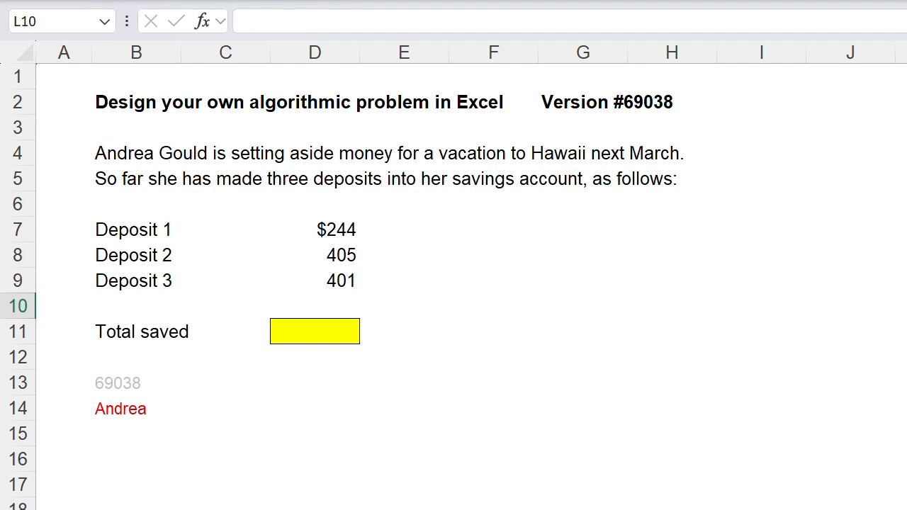
key(F9)
key(F9)
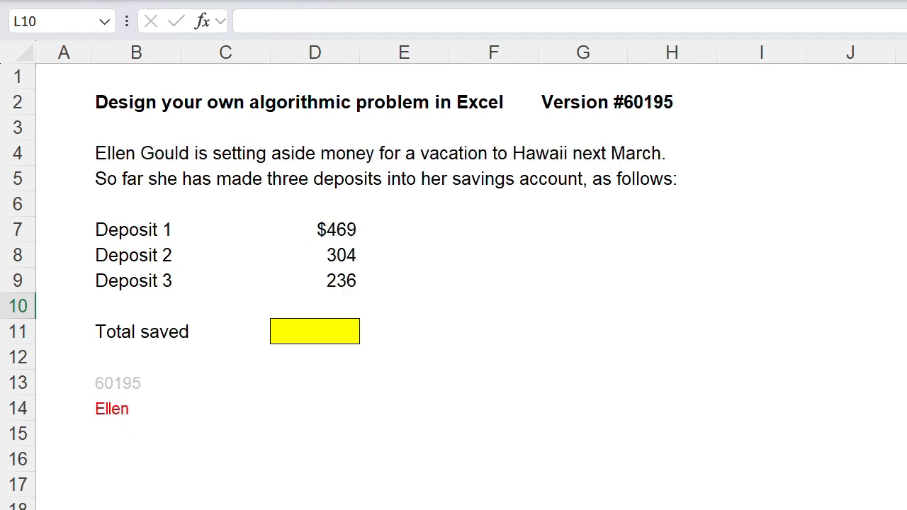
key(F9)
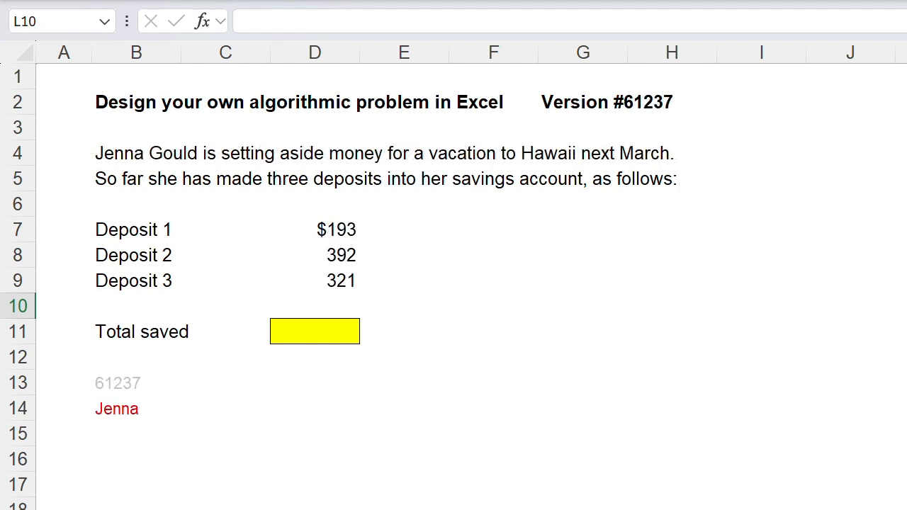
key(F9)
key(F9)
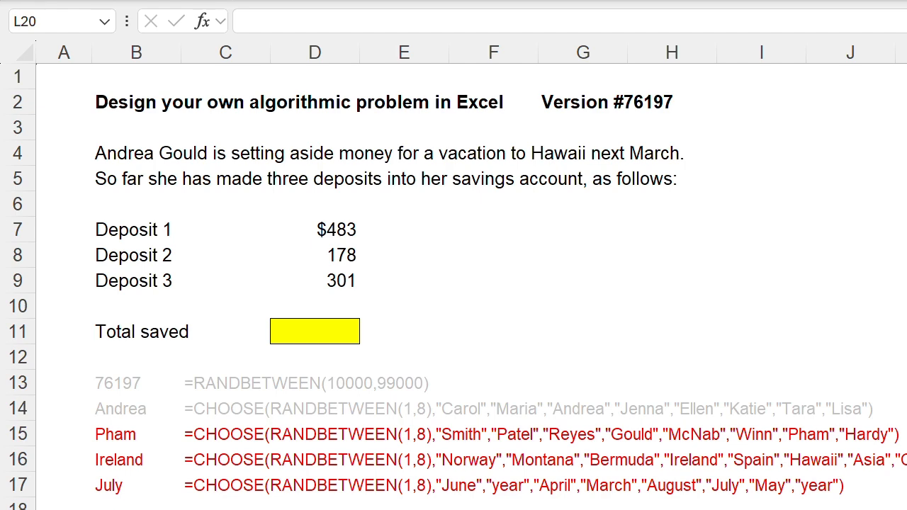
Recalculate the worksheet repeatedly to test the random last name, destination and time in B15:B17.
click(906, 383)
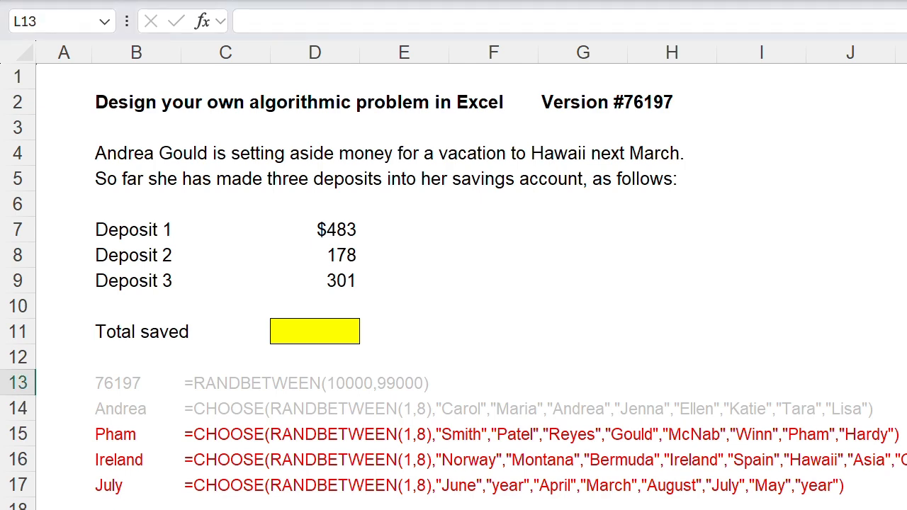
key(F9)
key(F9)
key(F9)
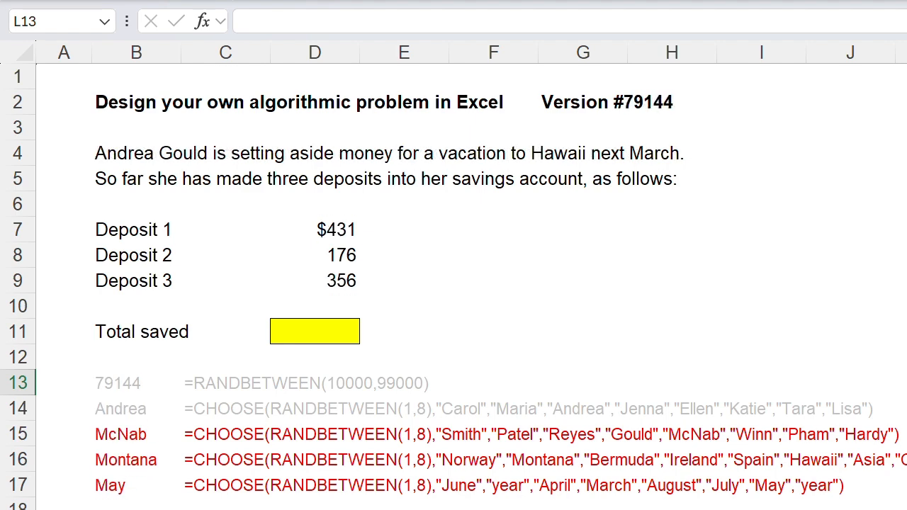
key(F9)
key(F9)
key(F9)
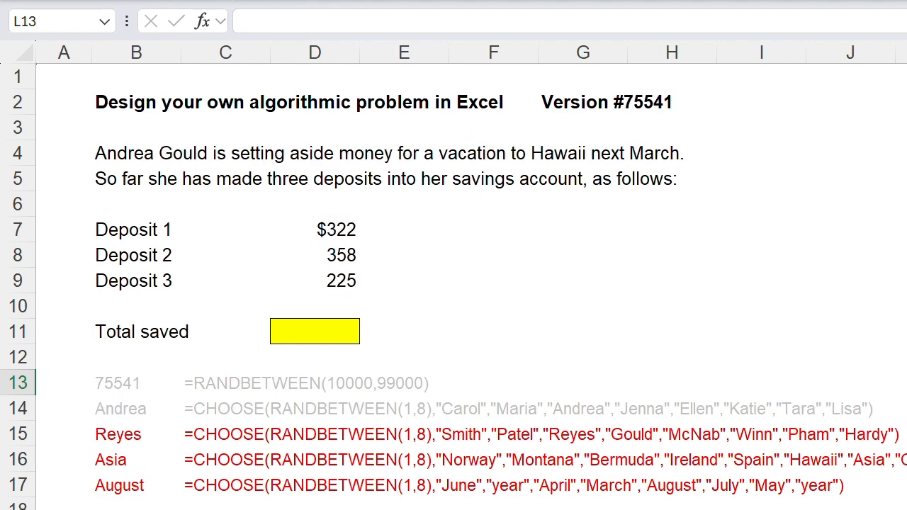
key(F9)
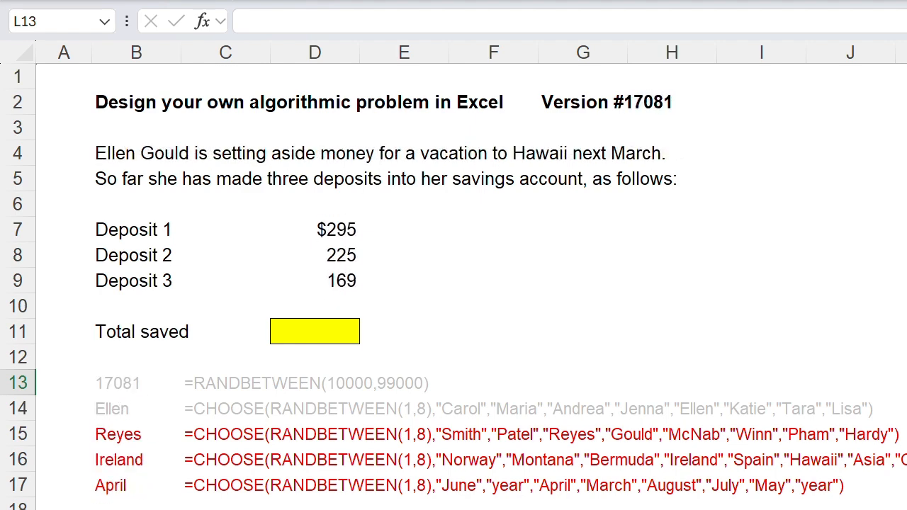
Replace the fixed last name in the B4 formula with a reference to B15, so it begins =B14&B15&" is setting aside money".
click(112, 156)
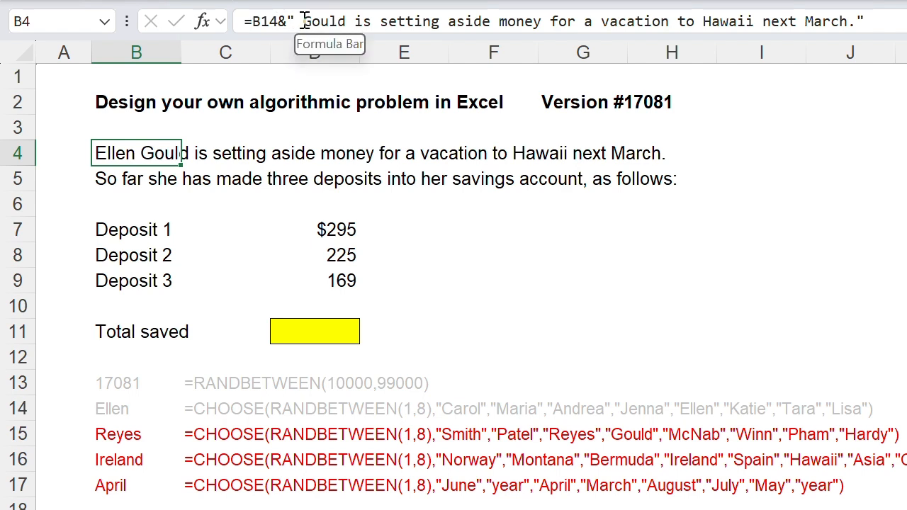
drag(302, 21, 347, 21)
key(BackSpace)
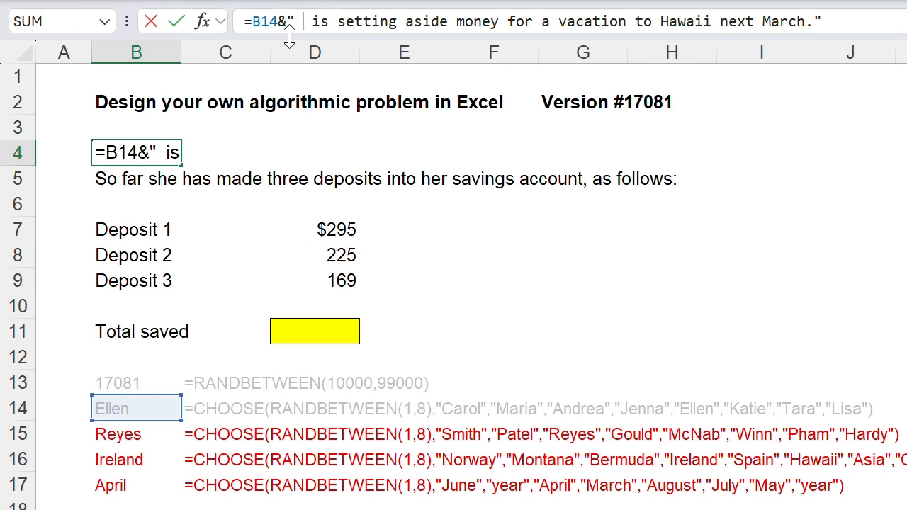
key(BackSpace)
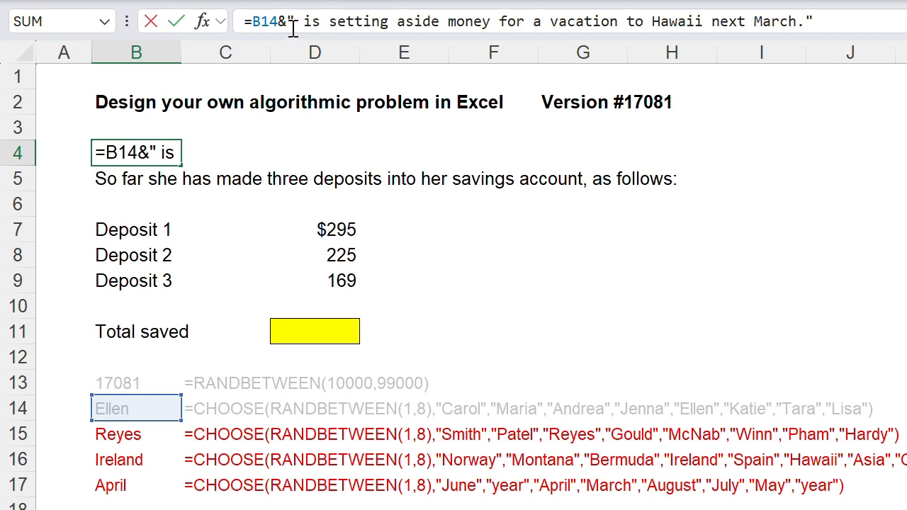
click(286, 21)
click(120, 434)
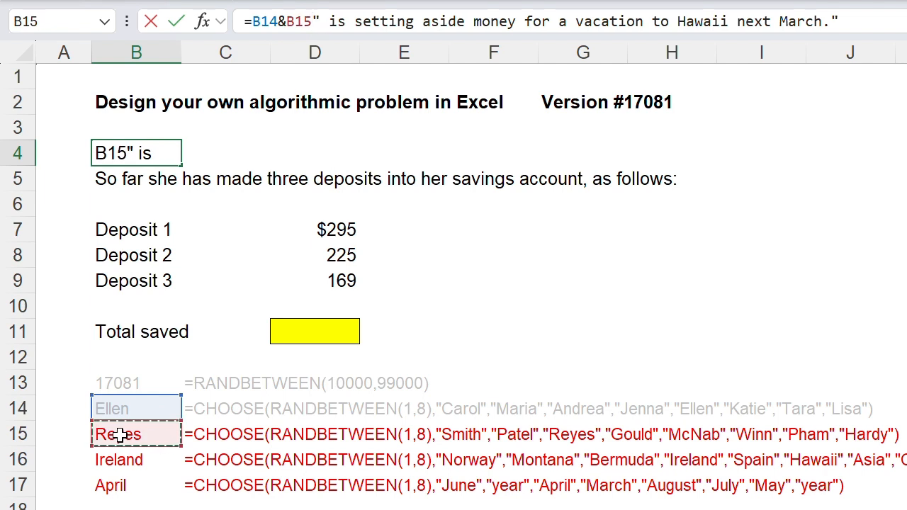
text(&)
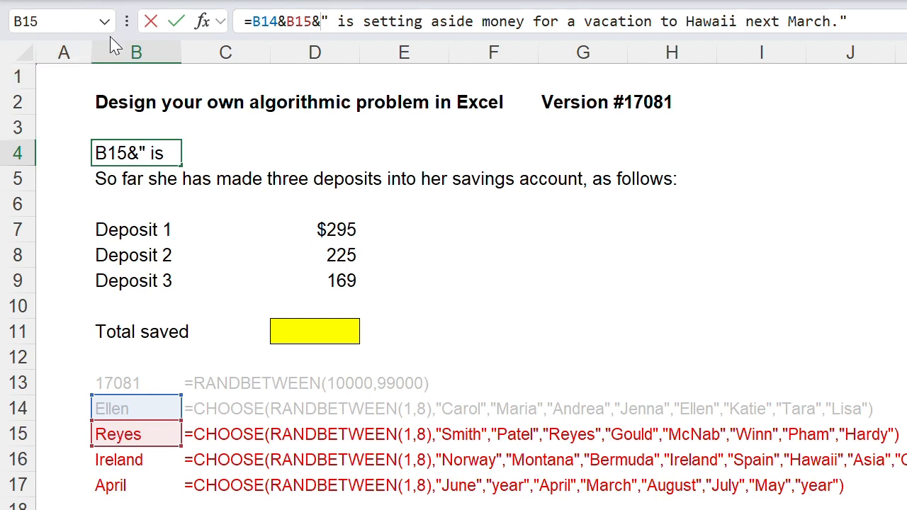
click(176, 22)
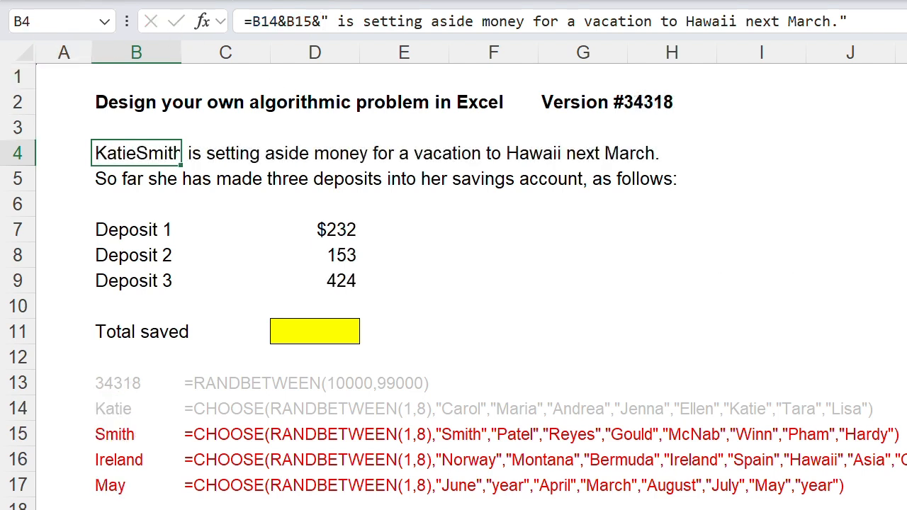
Recalculate the worksheet several times to check how the random first and last names combine in the B4 sentence.
click(906, 255)
key(F9)
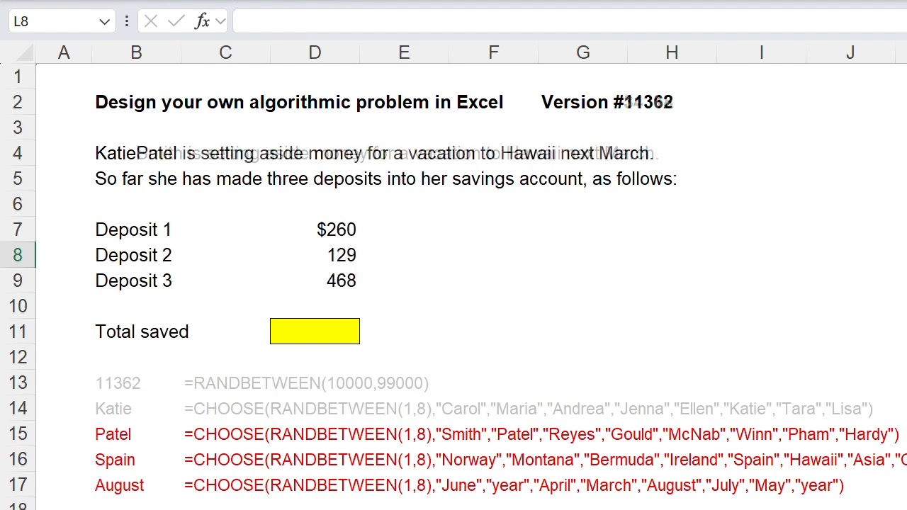
key(F9)
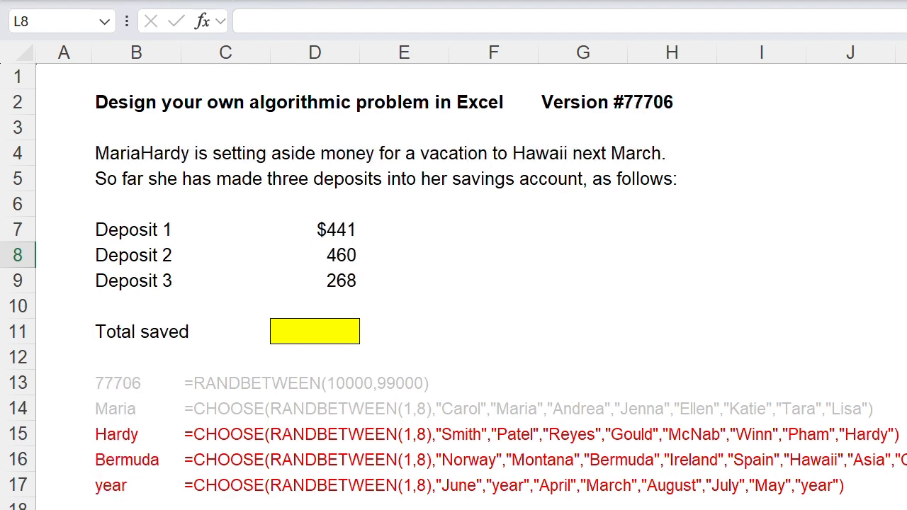
key(F9)
key(F9)
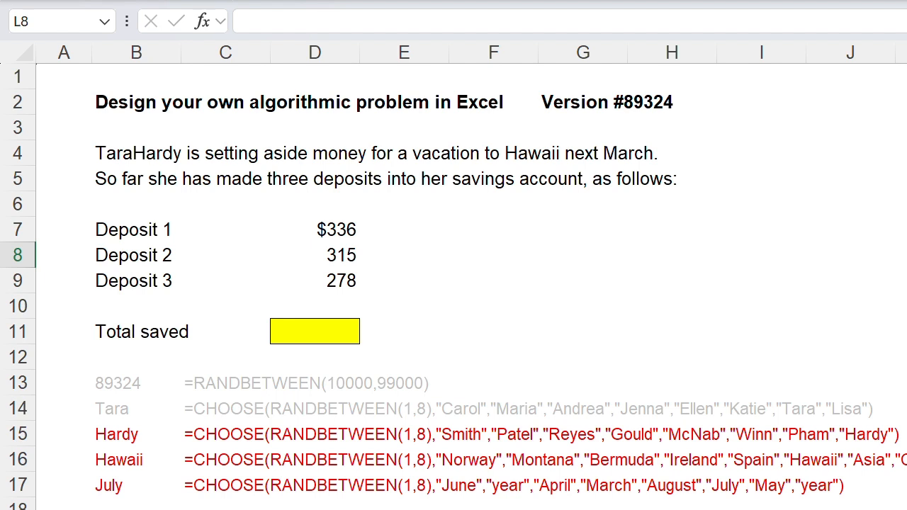
key(F9)
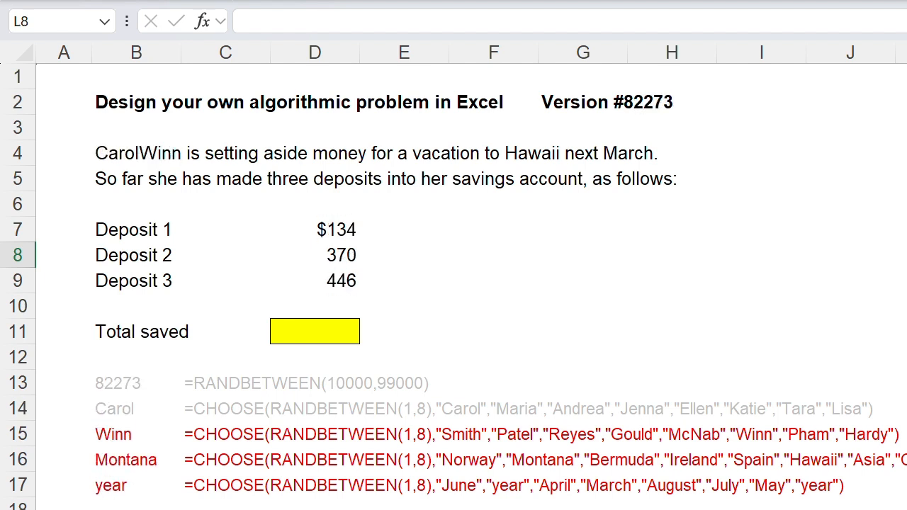
Insert a quoted space between the two name references in the B4 formula, so it begins =B14&" "&B15&.
click(114, 156)
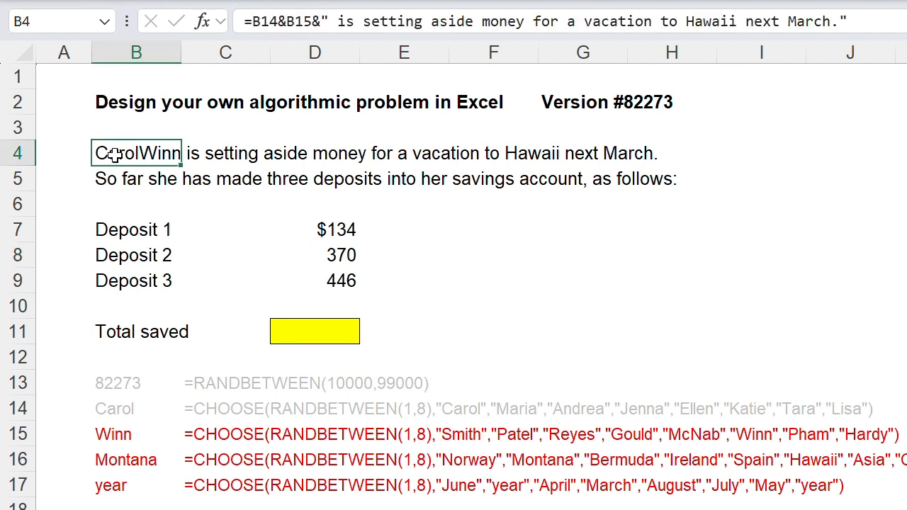
click(287, 22)
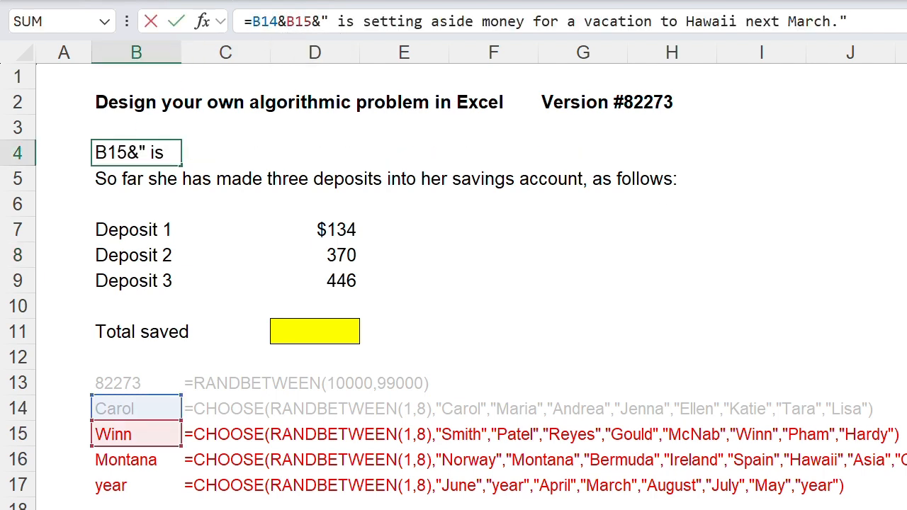
text(")
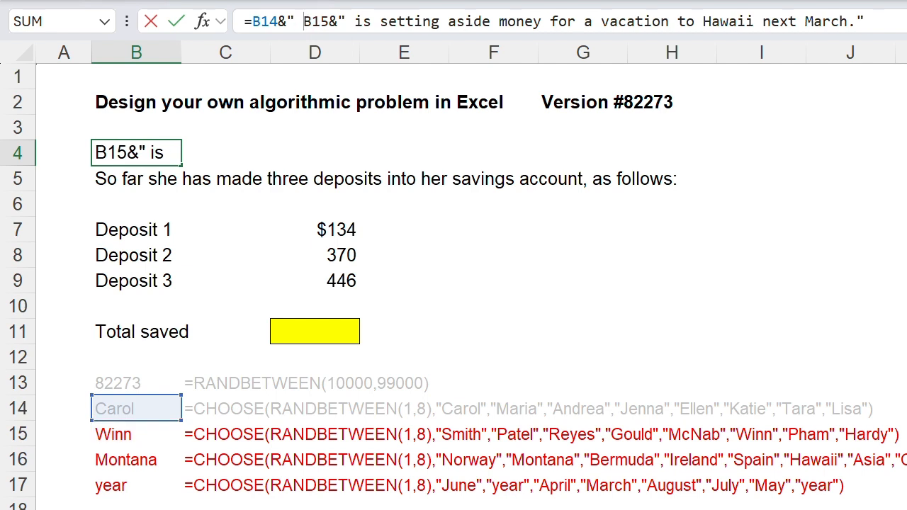
text( ")
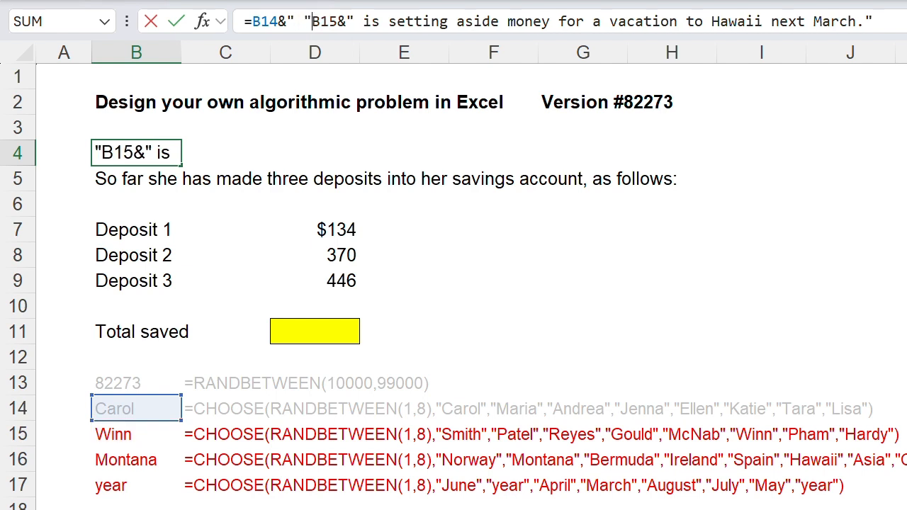
text(*)
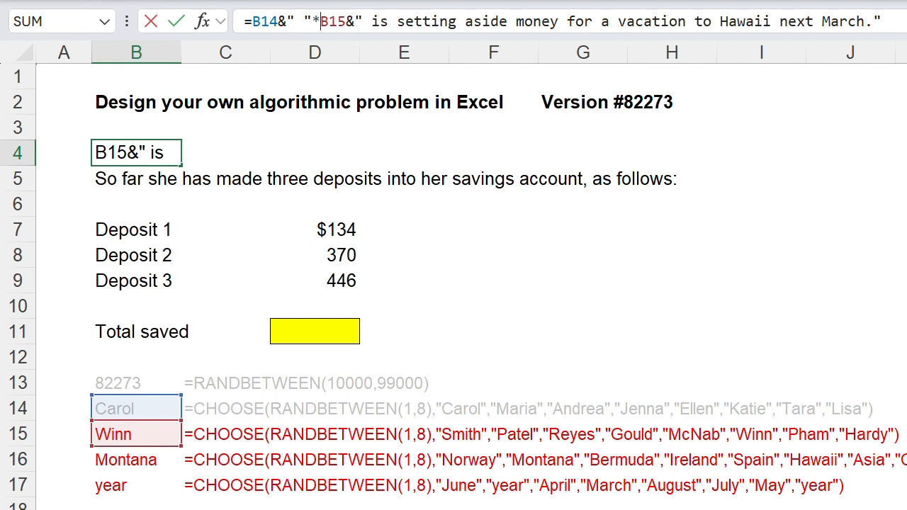
key(BackSpace)
text(&)
click(176, 21)
Recalculate the worksheet several times to test the spacing between the random first and last names in B4.
click(906, 306)
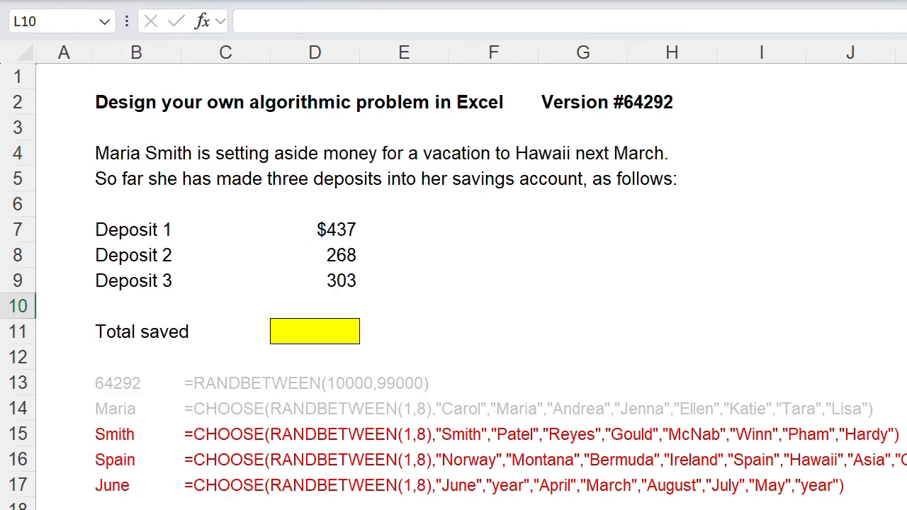
key(F9)
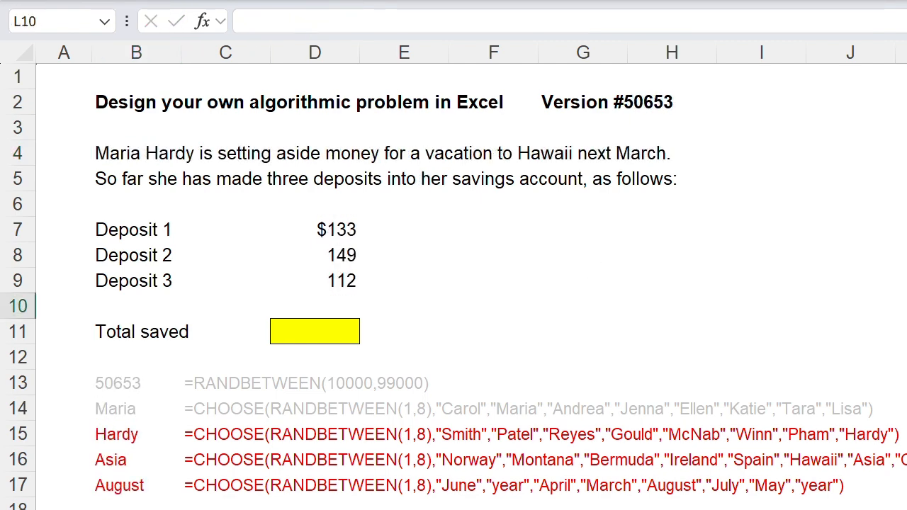
key(F9)
key(F9)
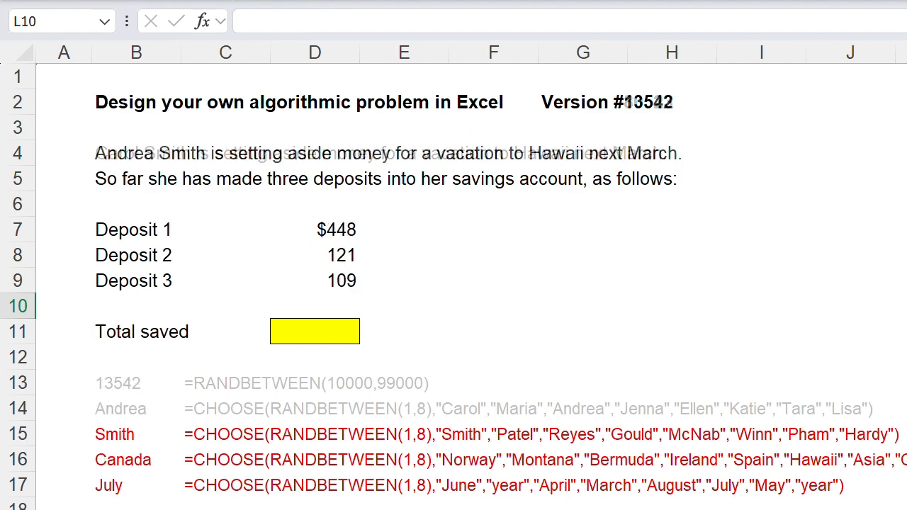
key(F9)
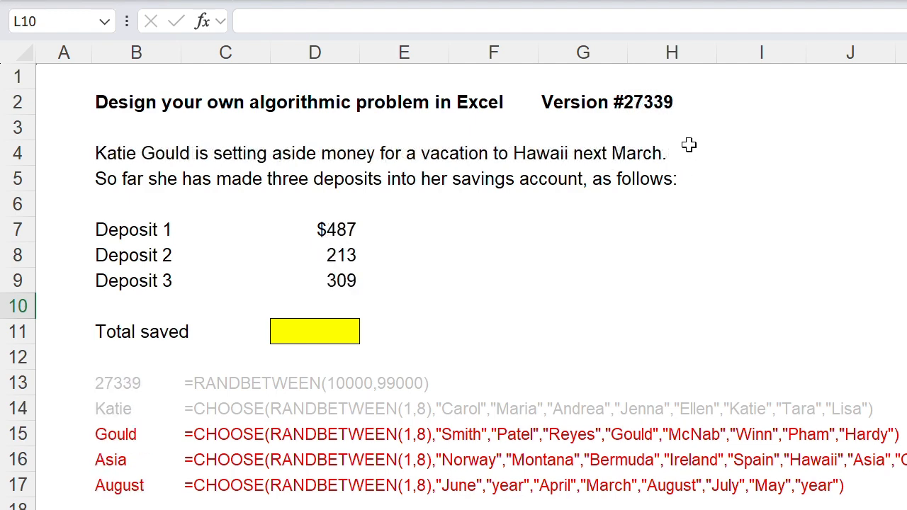
Replace the fixed destination Hawaii in the B4 formula with a reference to B16, so it reads "vacation to "&B16&" next March.".
click(105, 158)
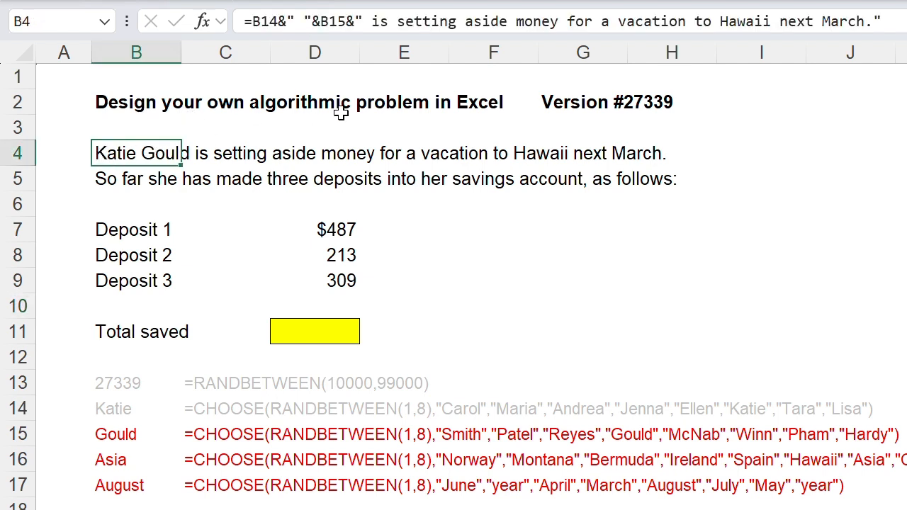
click(719, 20)
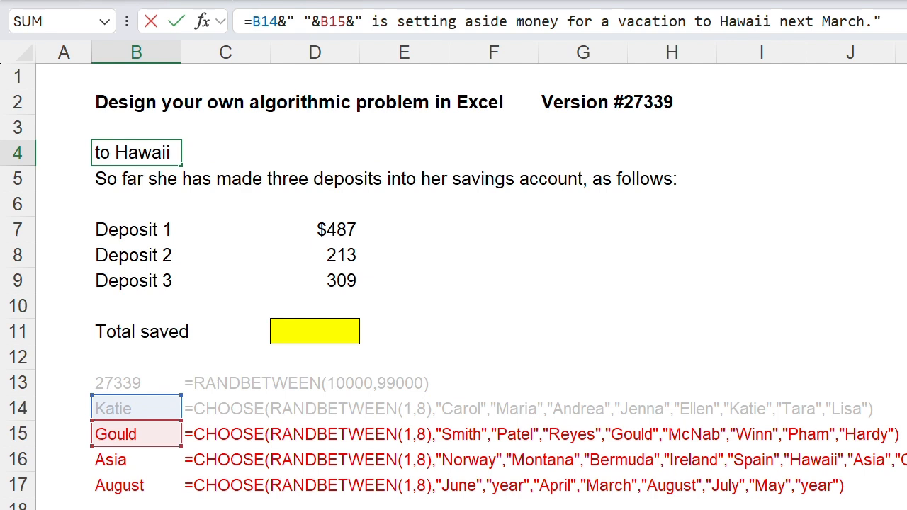
text(")
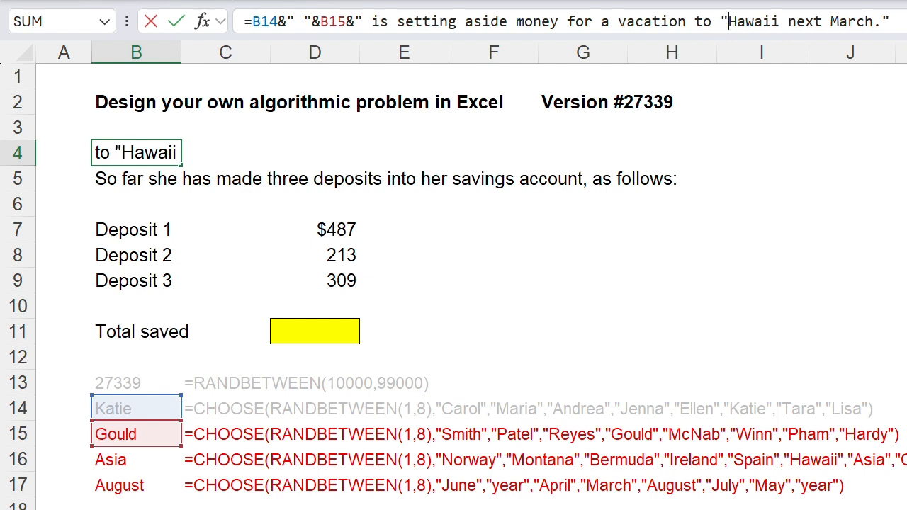
text(&)
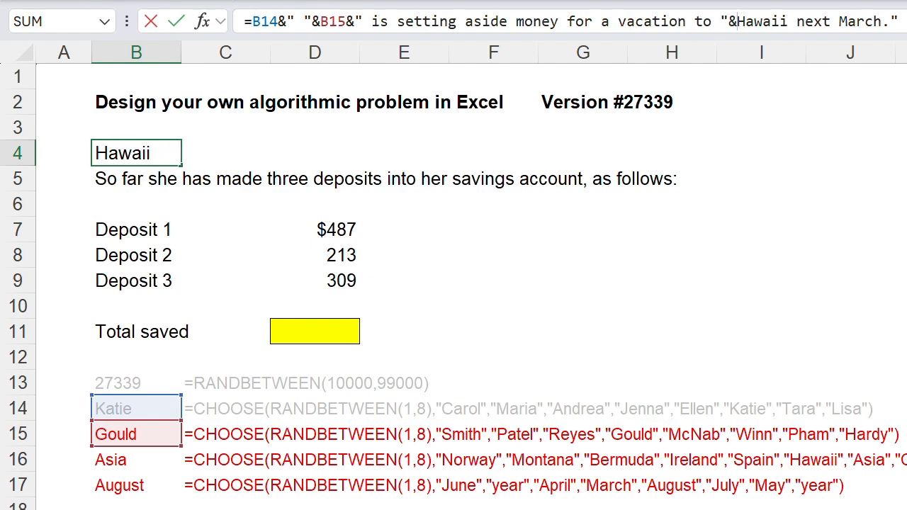
key(Delete)
key(Delete)
key(Delete)
key(Delete)
key(Delete)
key(Delete)
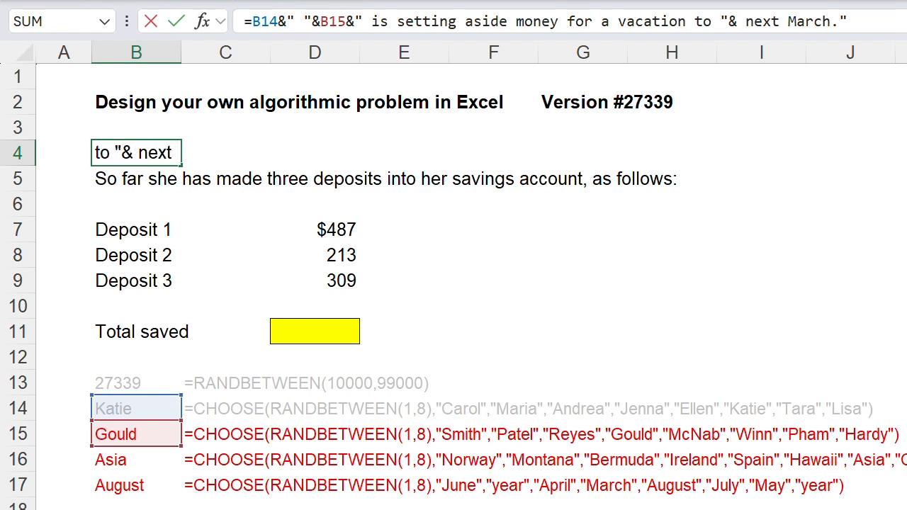
click(113, 461)
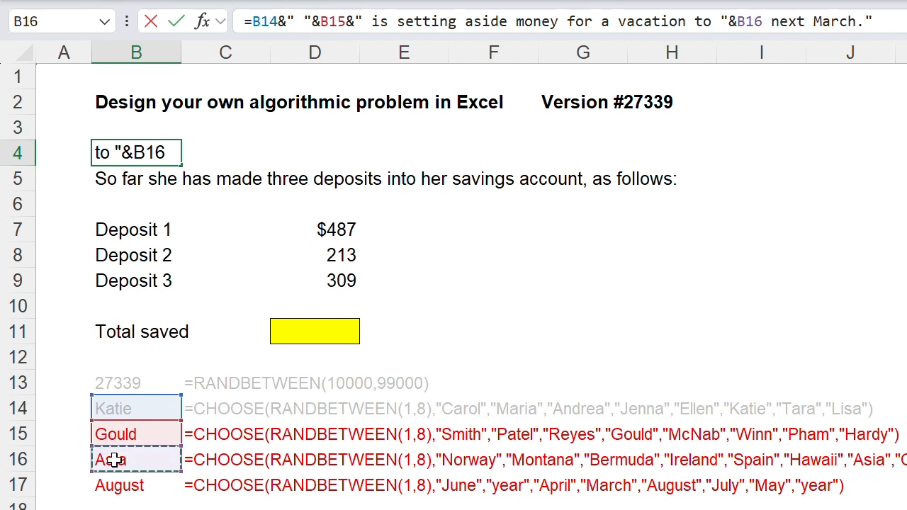
text(&)
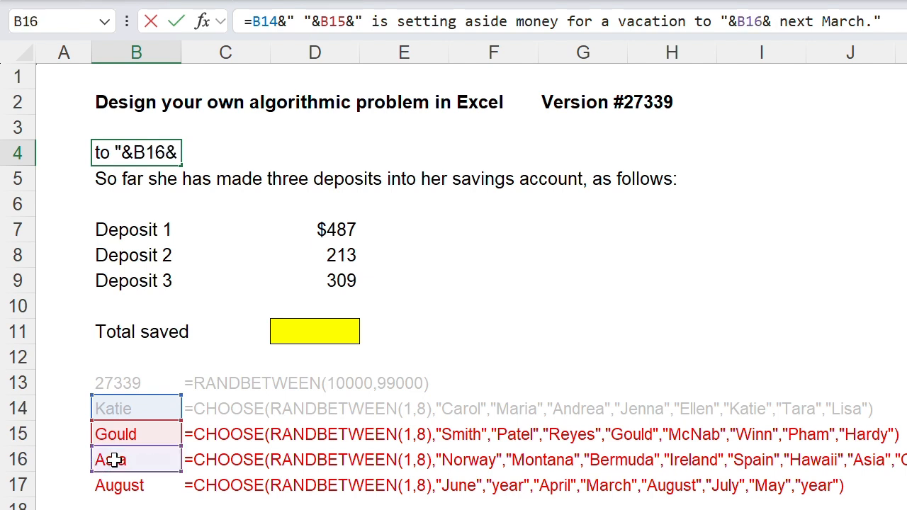
text(")
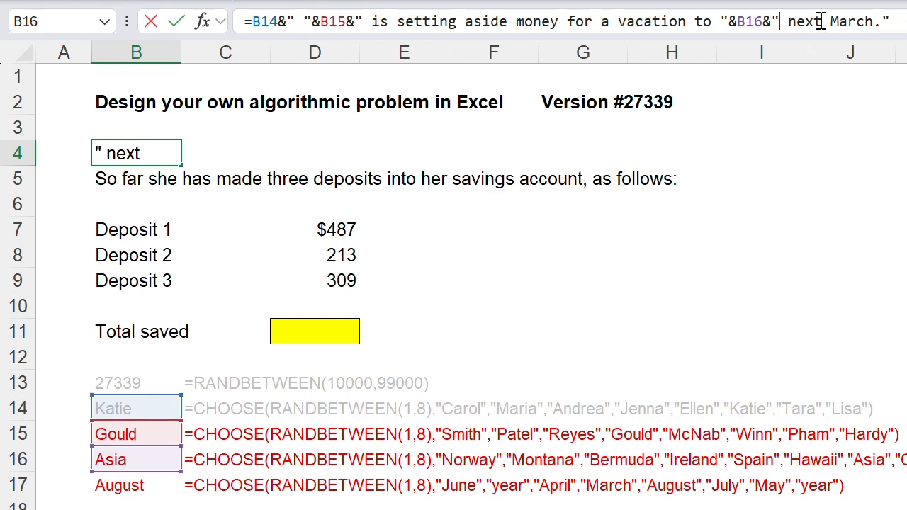
click(177, 22)
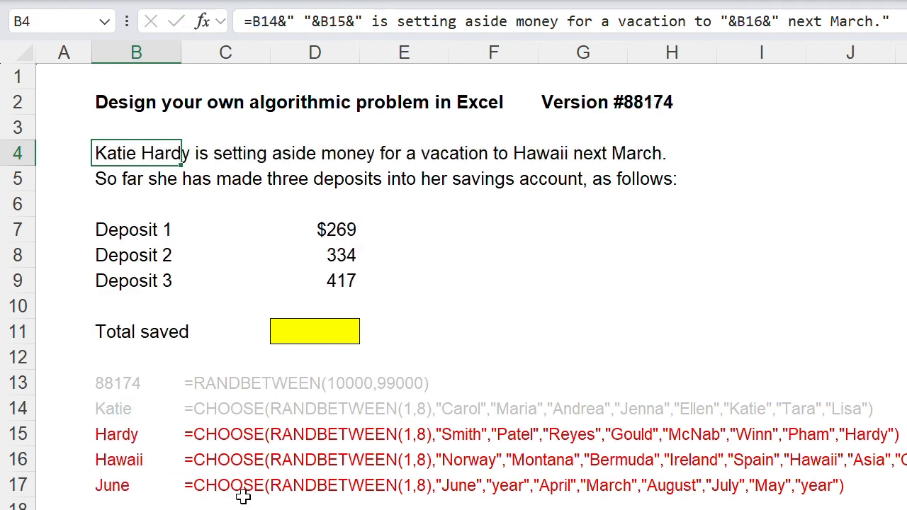
Recalculate the worksheet repeatedly to test the random destination in the B4 sentence.
click(906, 281)
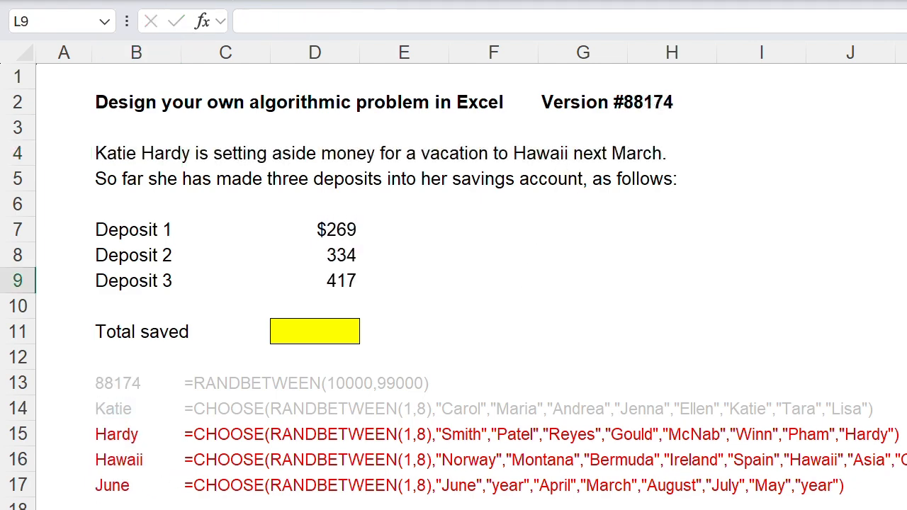
key(F9)
key(F9)
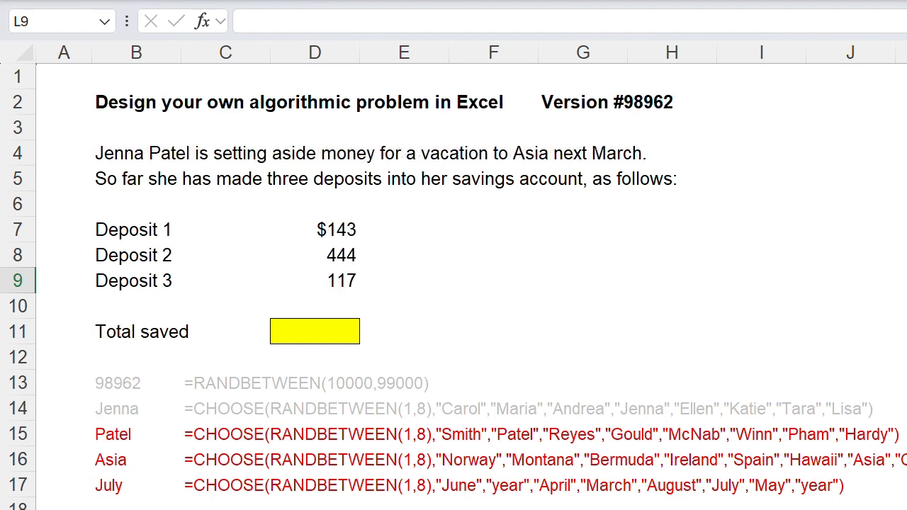
key(F9)
key(F9)
key(F9)
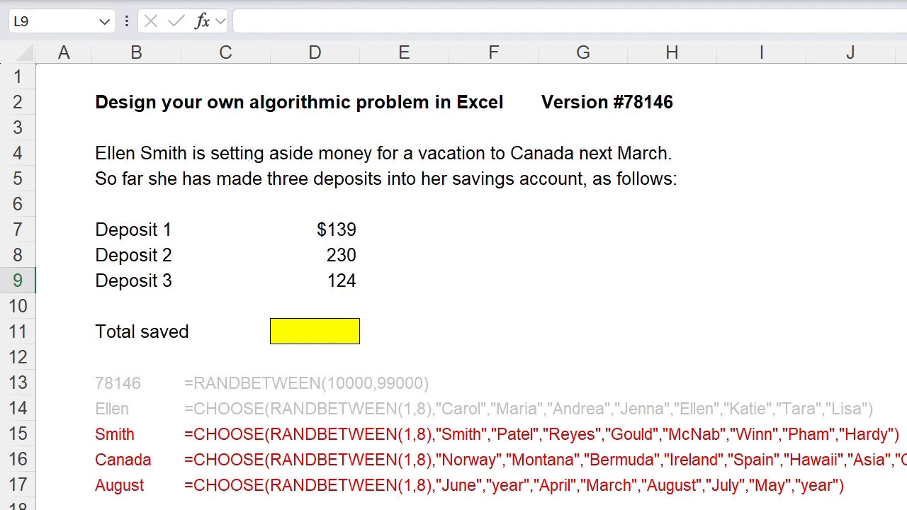
key(F9)
key(F9)
key(F9)
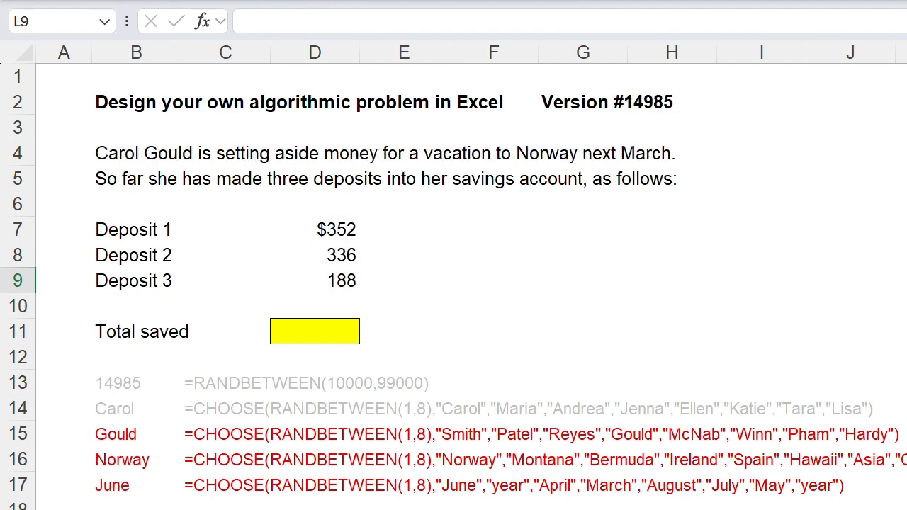
key(F9)
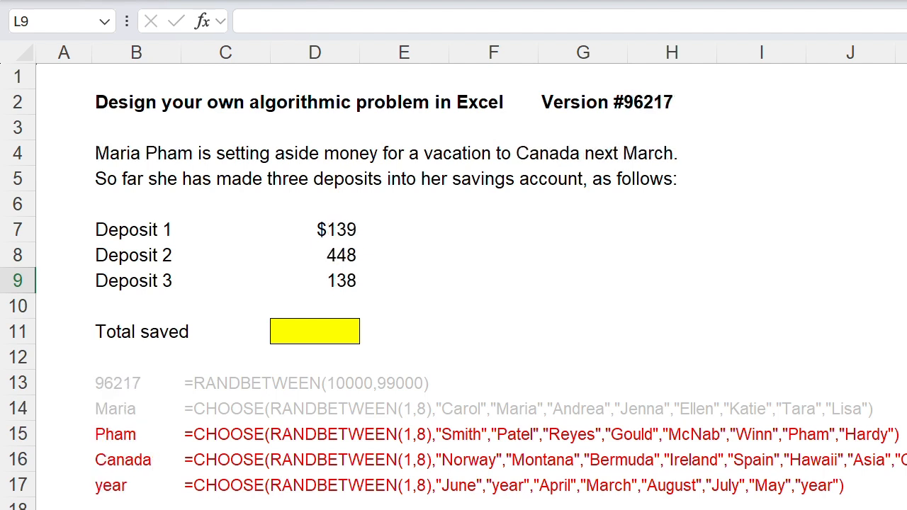
Replace the fixed month March in the B4 formula with a reference to B17, so it ends " next "&B17&".".
click(98, 155)
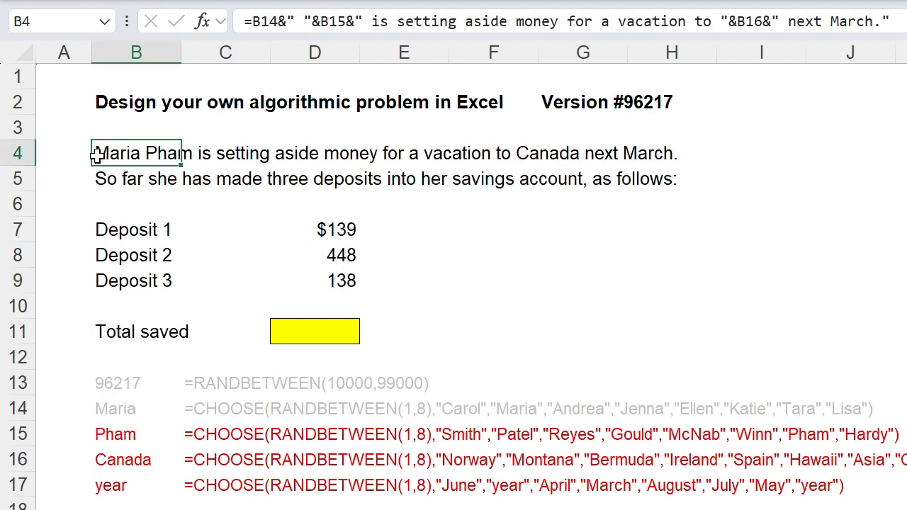
click(829, 20)
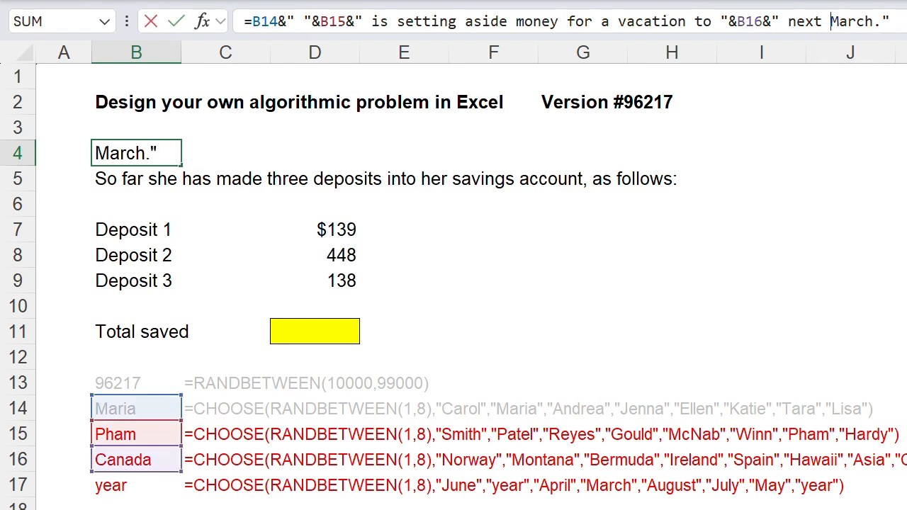
text(")
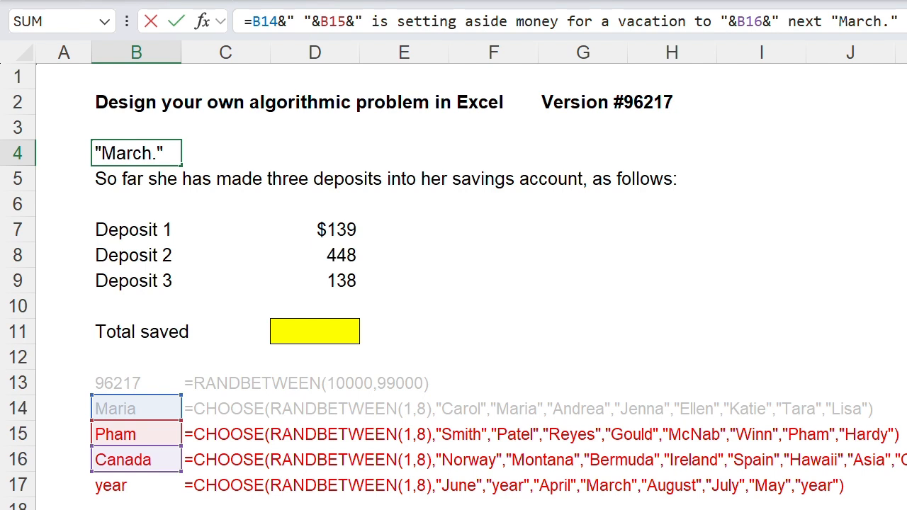
text(&)
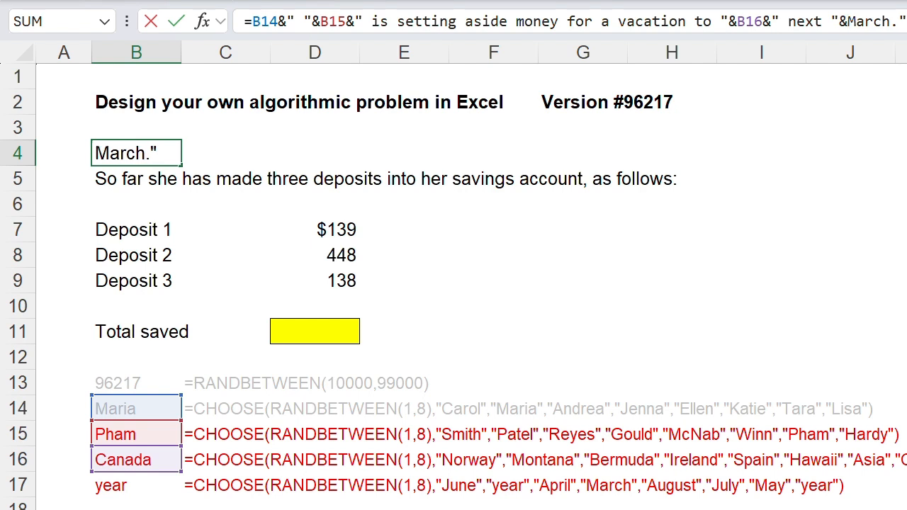
click(115, 486)
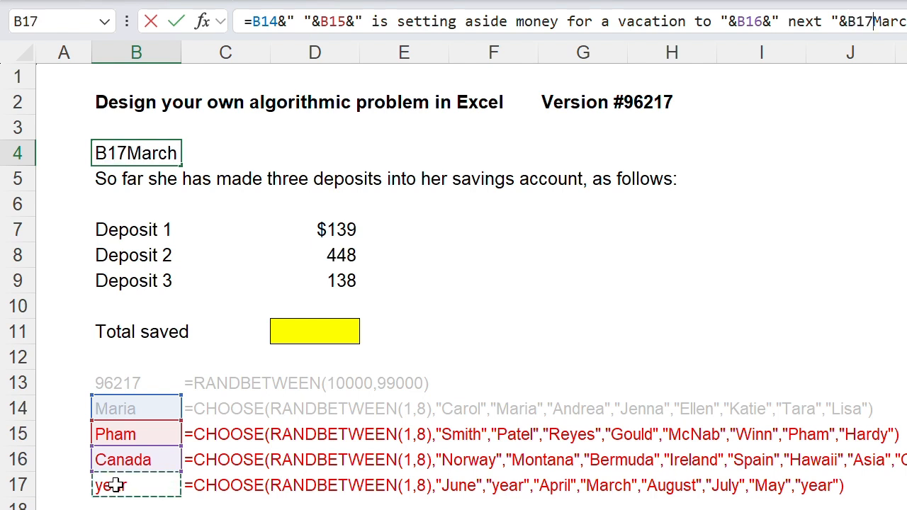
text(&)
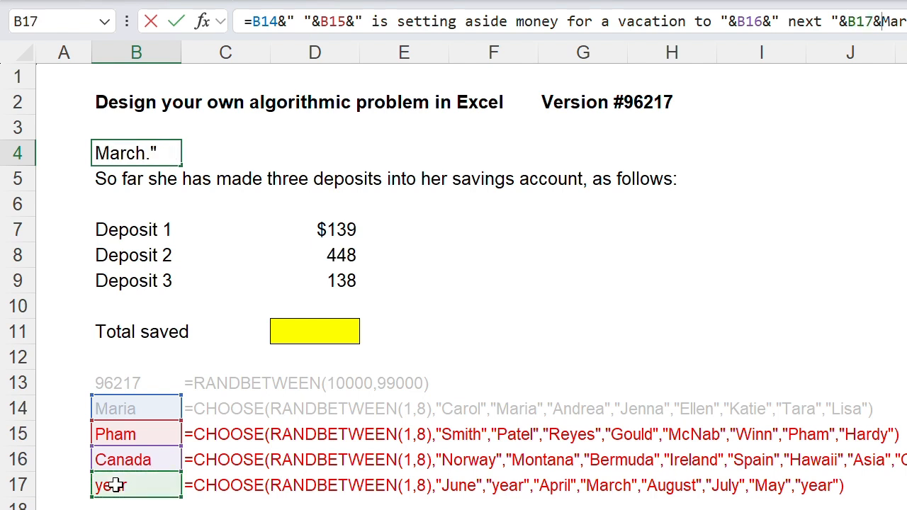
key(Delete)
key(Delete)
key(Delete)
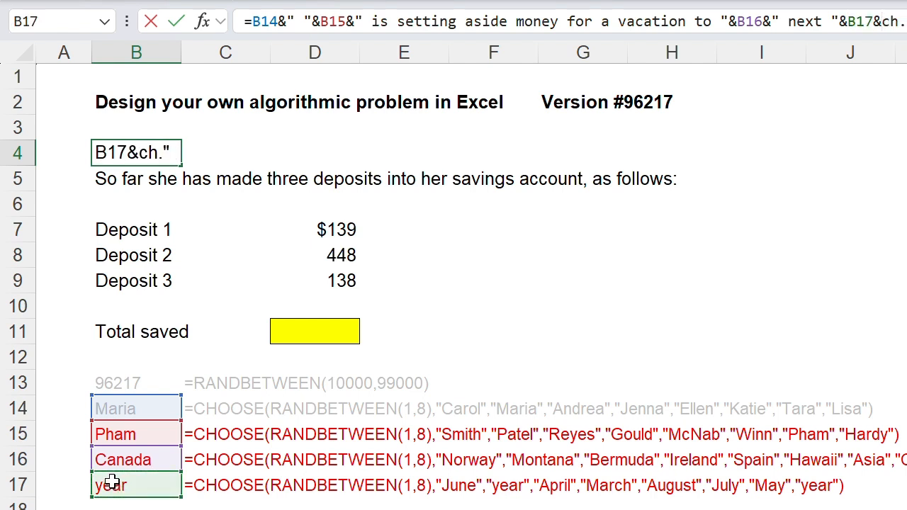
key(Delete)
key(Delete)
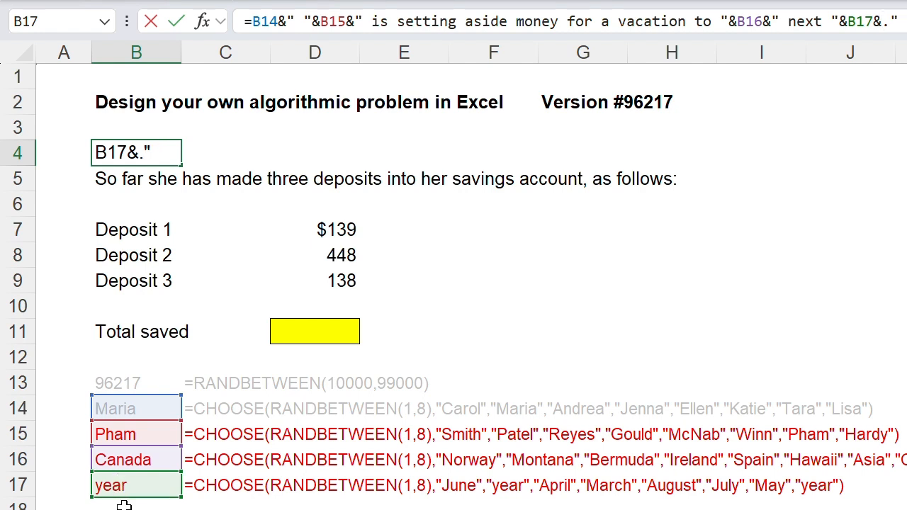
text(")
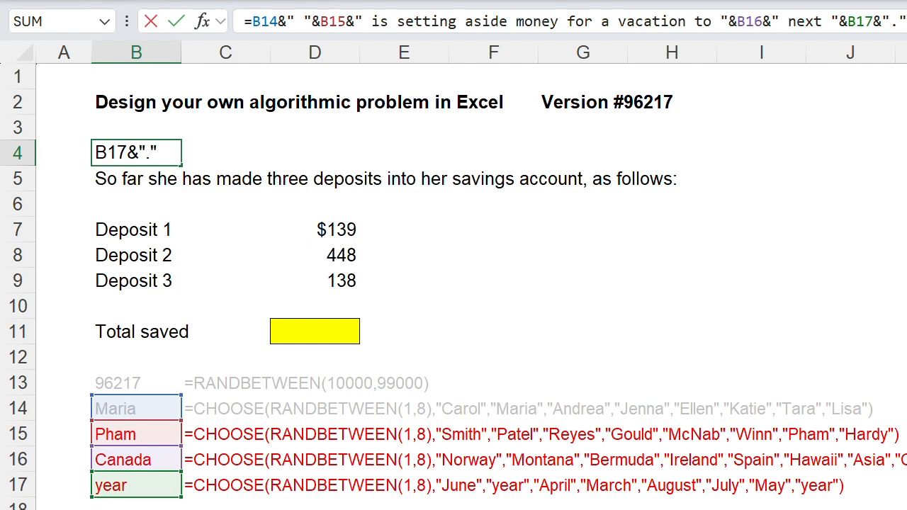
click(175, 25)
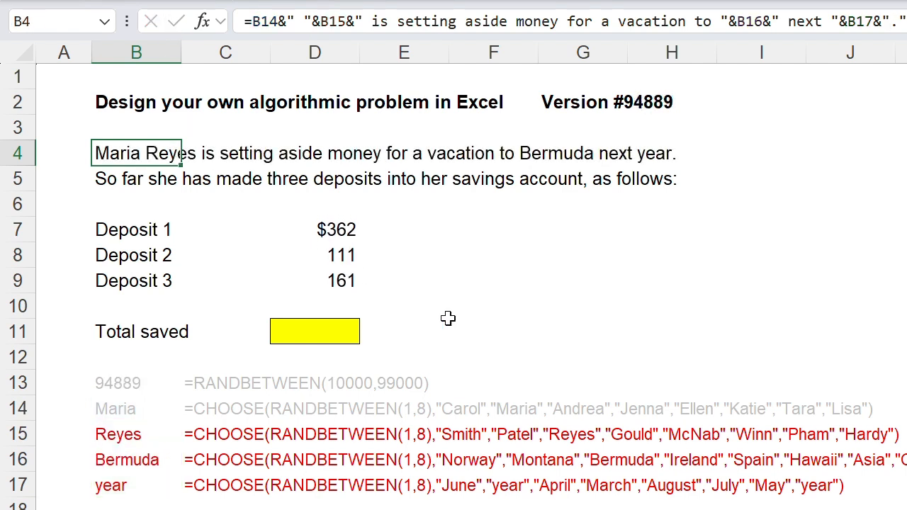
Recalculate the worksheet repeatedly to test the random names, destination and time together in the B4 sentence.
click(906, 508)
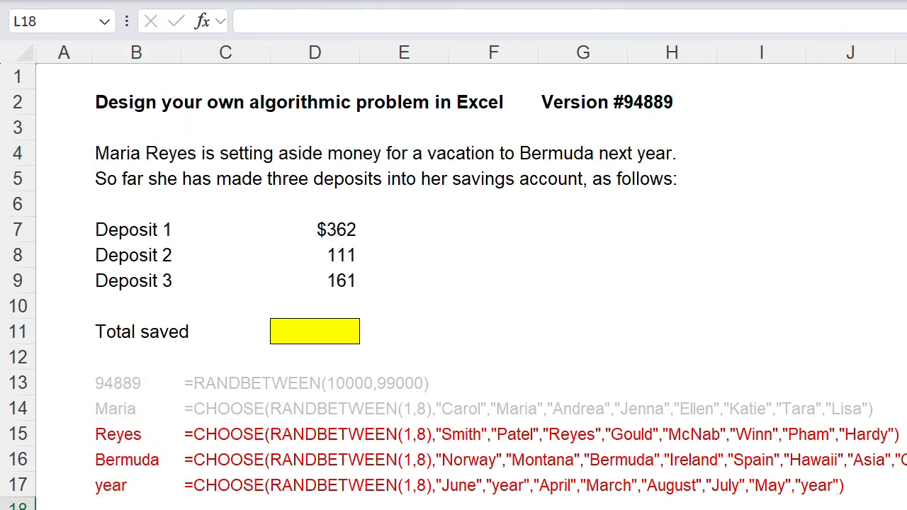
key(F9)
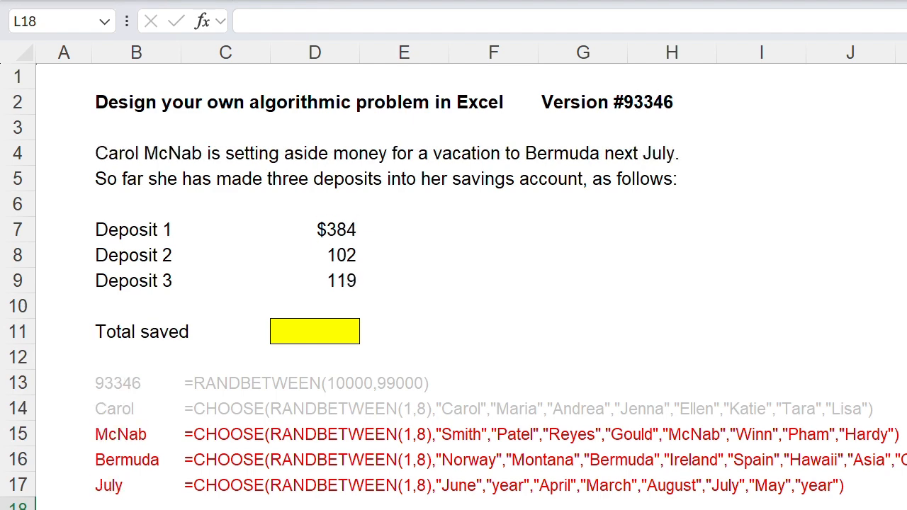
key(F9)
key(F9)
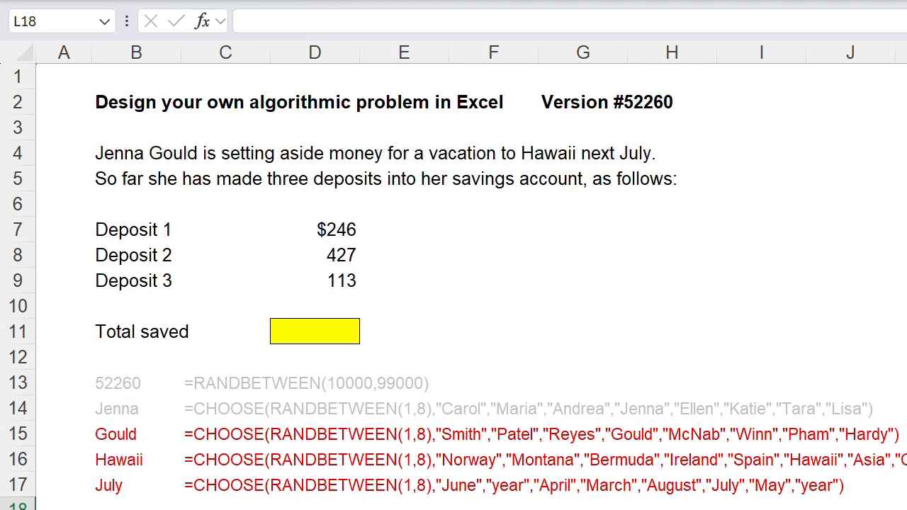
key(F9)
key(F9)
key(F9)
key(F9)
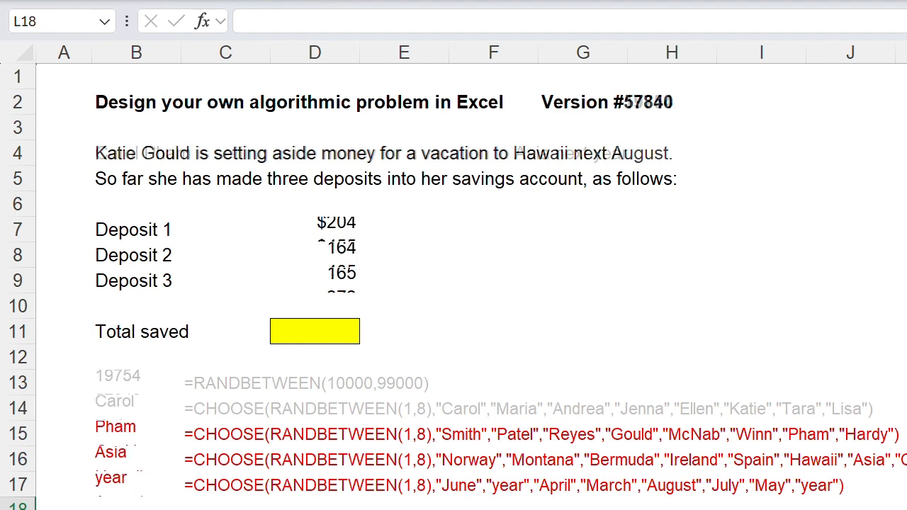
key(F9)
key(F9)
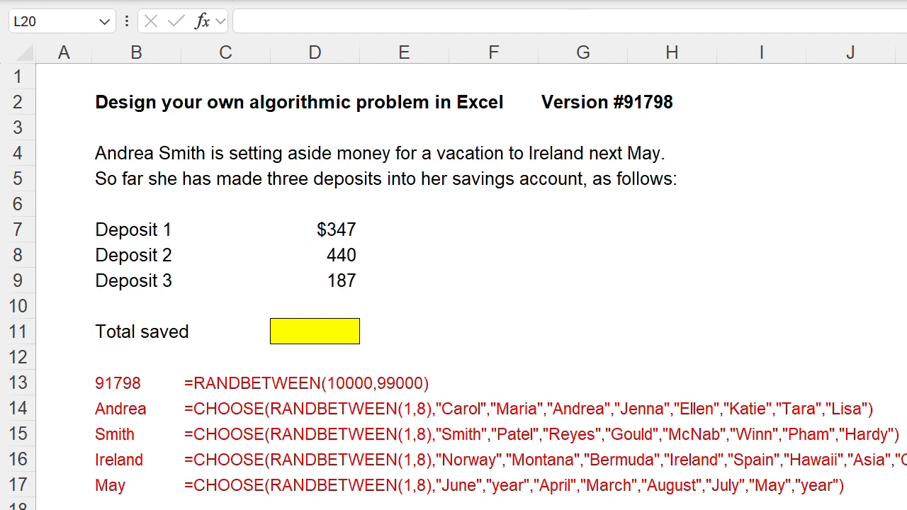
Copy the problem block B2:H11 and paste it over itself as values only to freeze one version.
click(112, 102)
drag(112, 101, 696, 324)
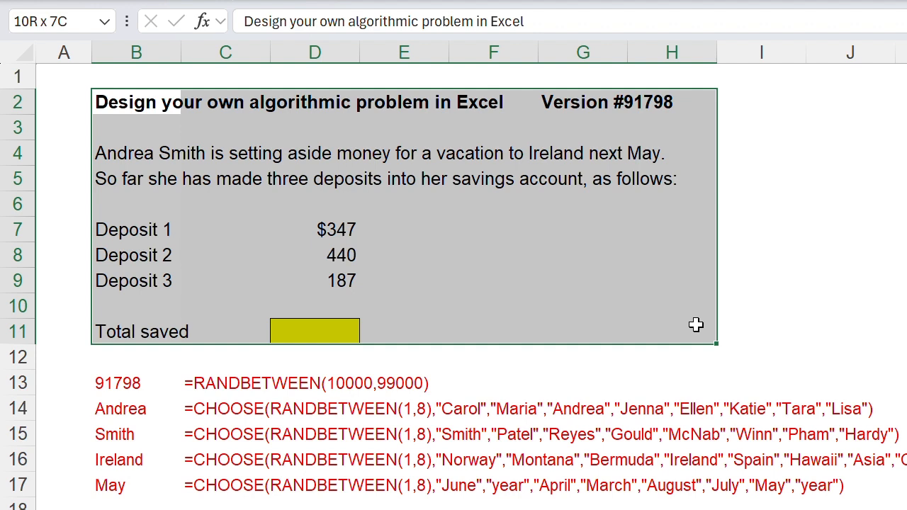
drag(696, 324, 696, 325)
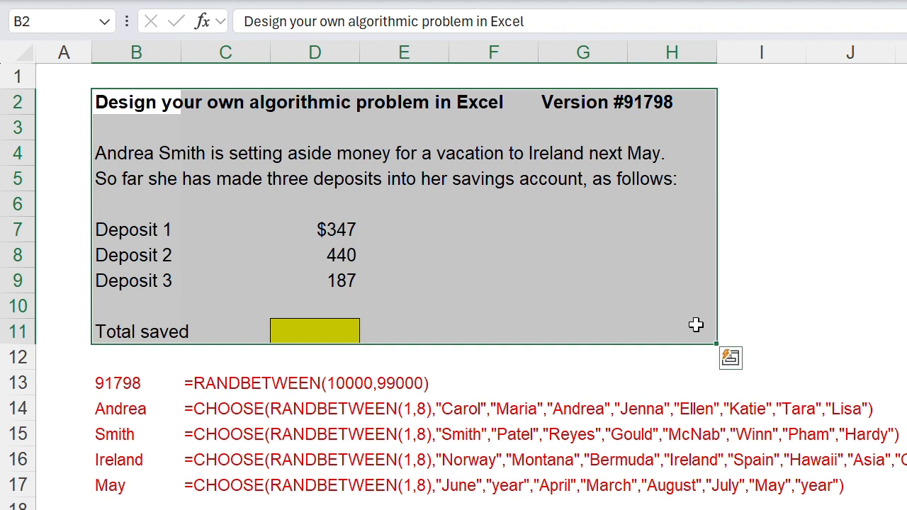
right_click(629, 280)
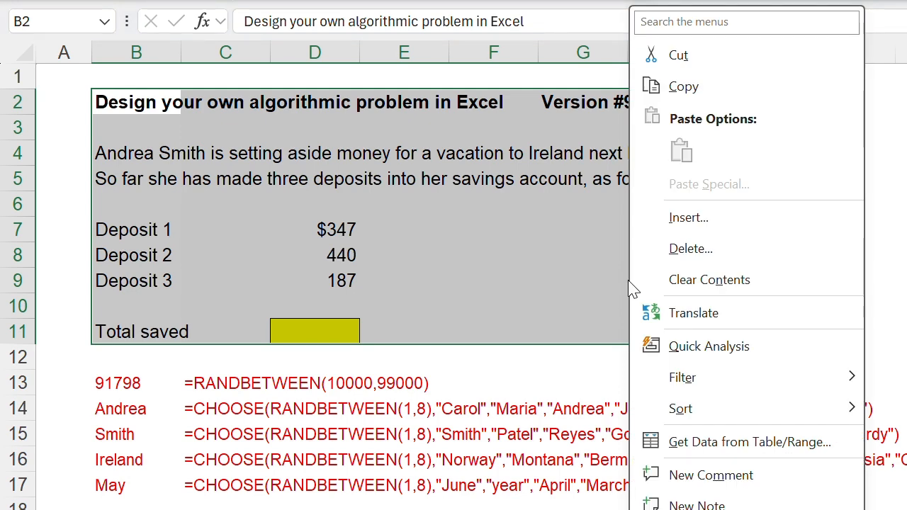
click(683, 86)
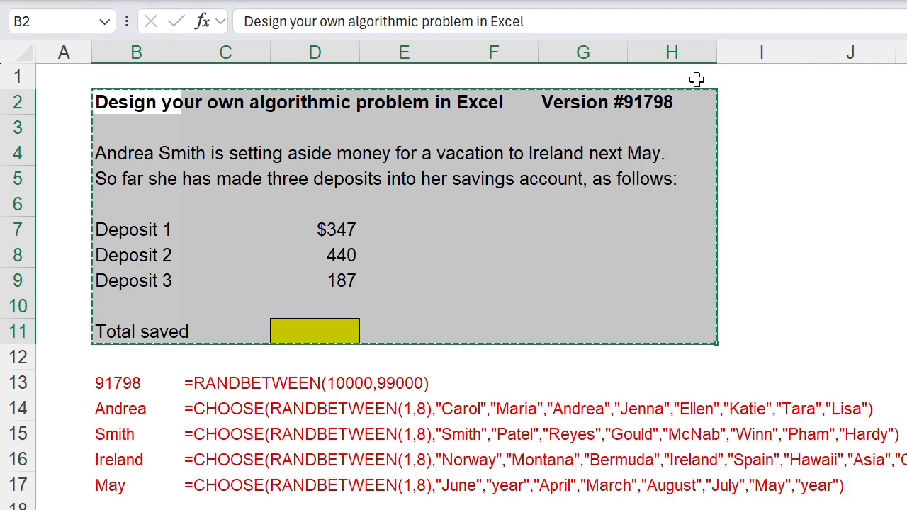
right_click(490, 230)
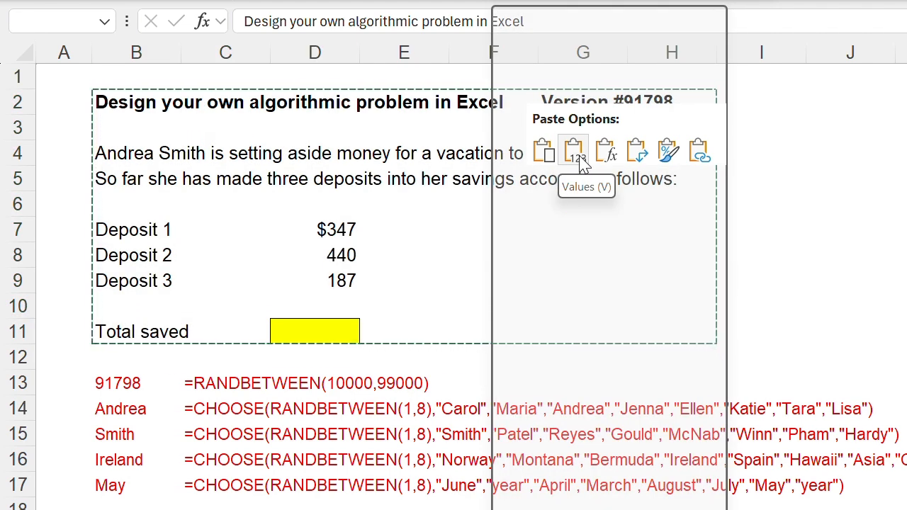
click(580, 159)
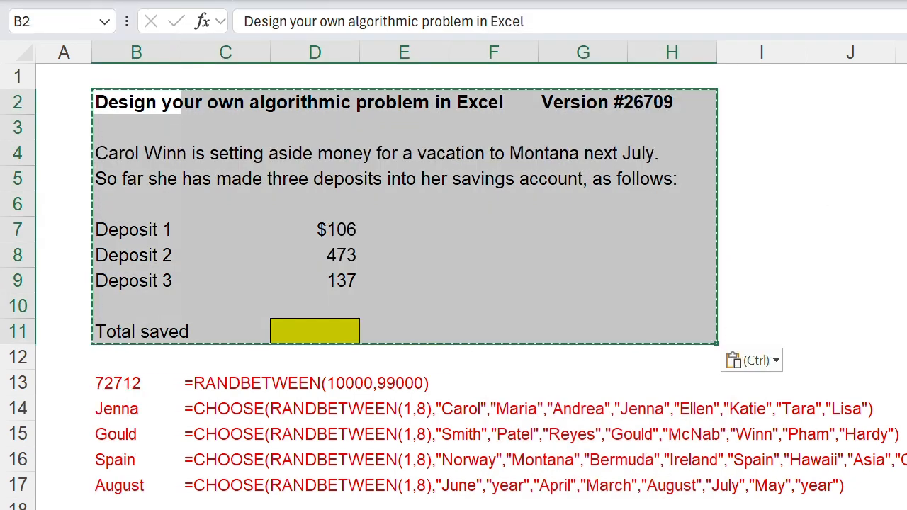
End the copy mode and check the contents of version cell G2, deposits D7:D9 and sentence B4 for fixed values instead of formulas.
click(906, 204)
key(Escape)
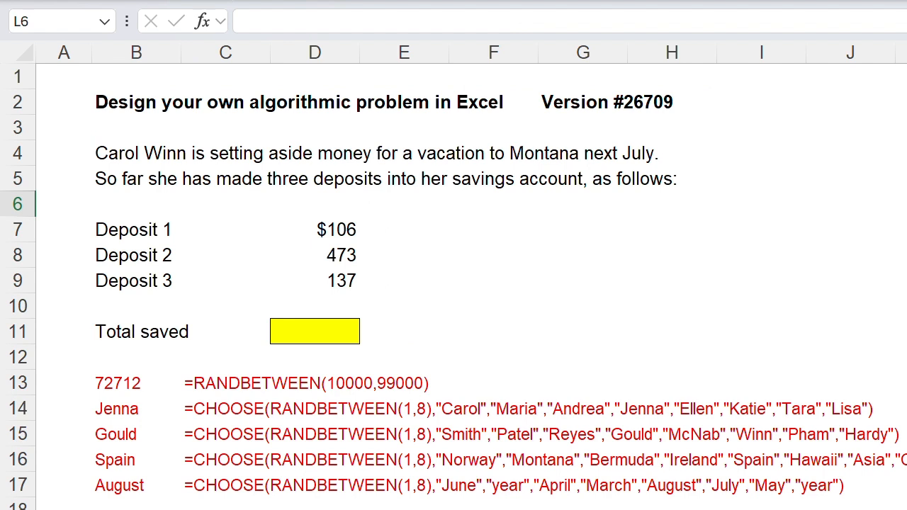
click(561, 105)
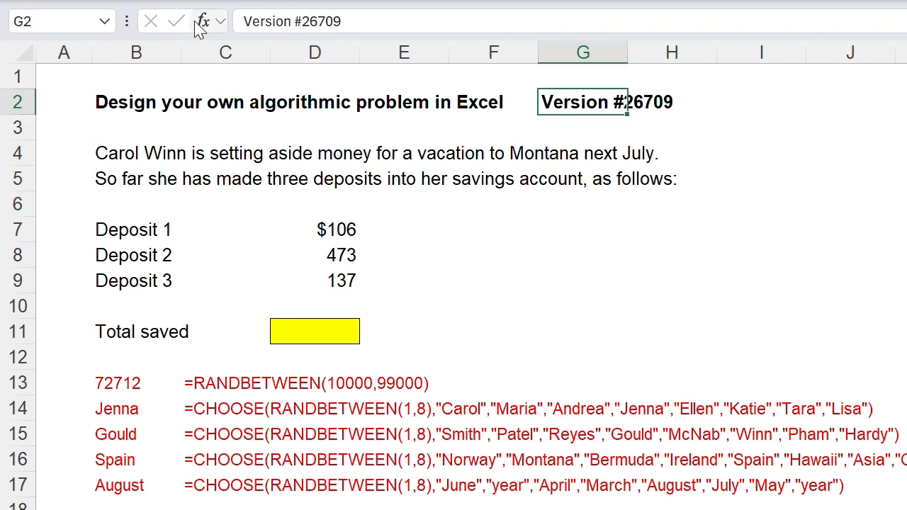
click(342, 231)
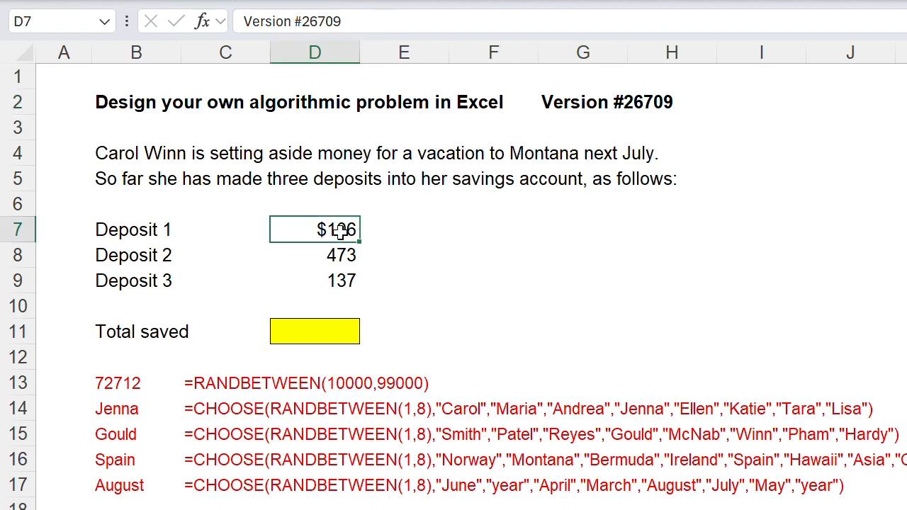
click(341, 256)
click(346, 281)
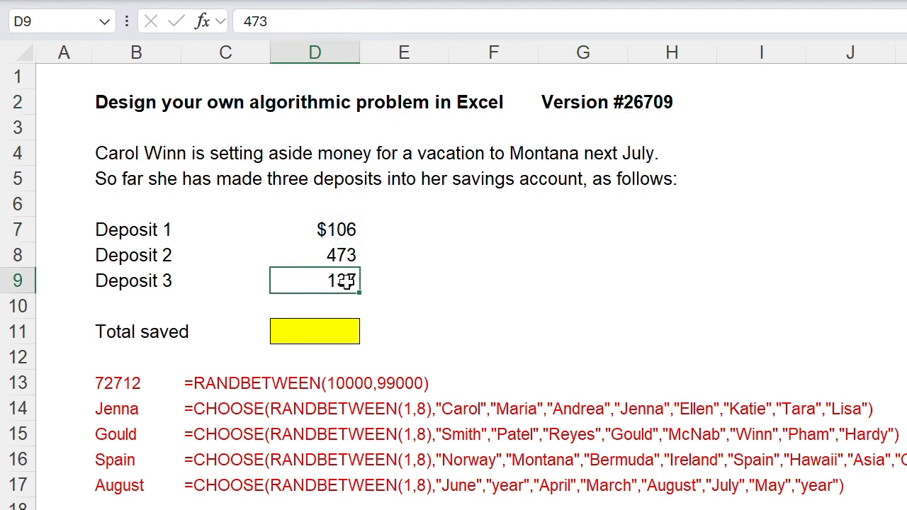
click(105, 151)
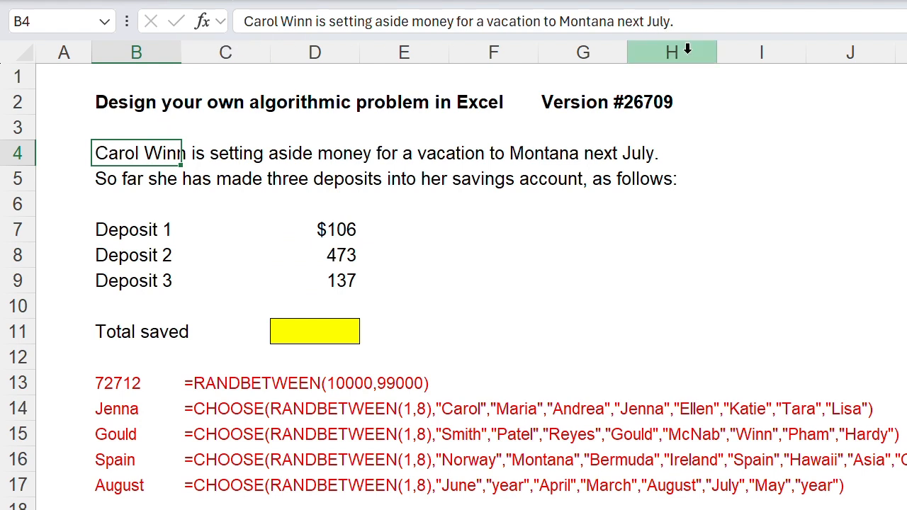
click(906, 357)
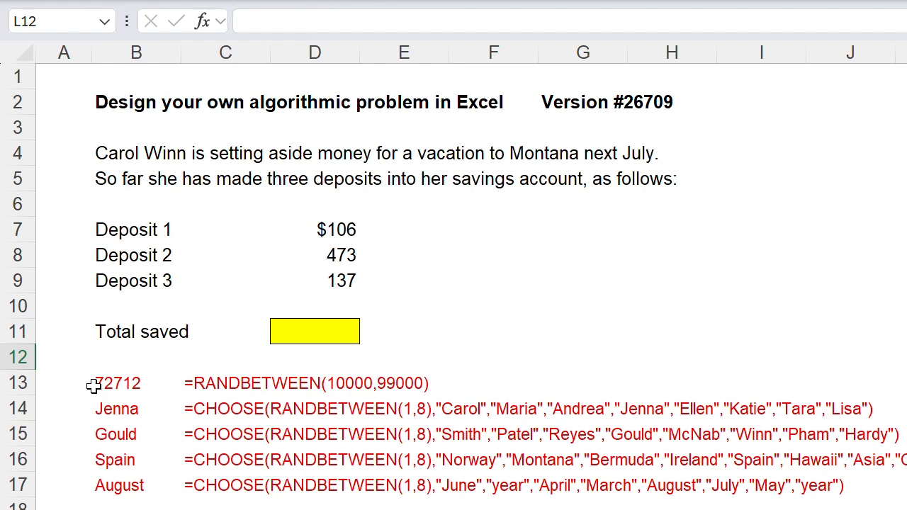
Clear the red helper formulas and their text copies from B13:J17 below the problem, and deselect the range.
drag(98, 380, 827, 483)
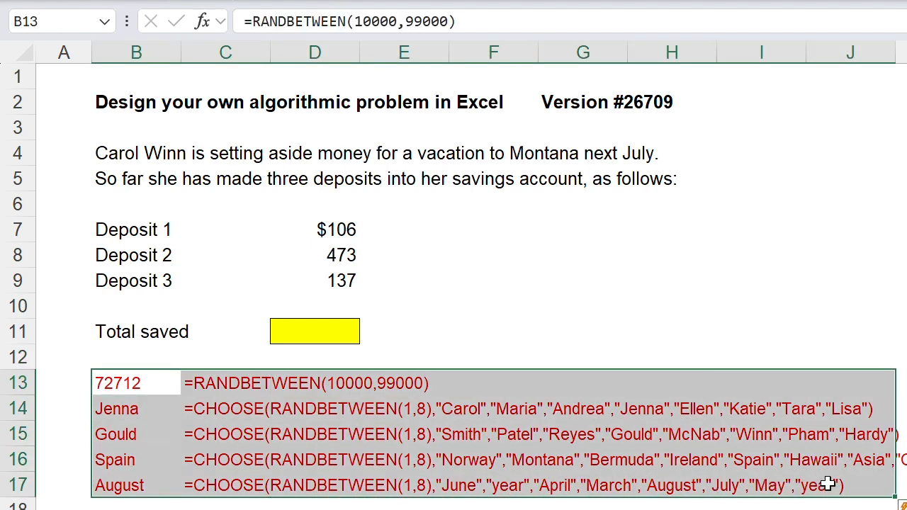
key(Delete)
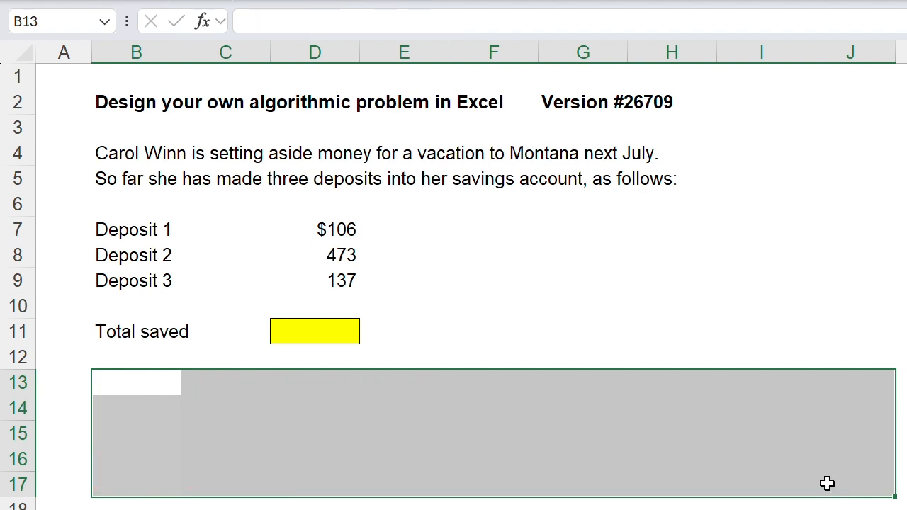
click(64, 76)
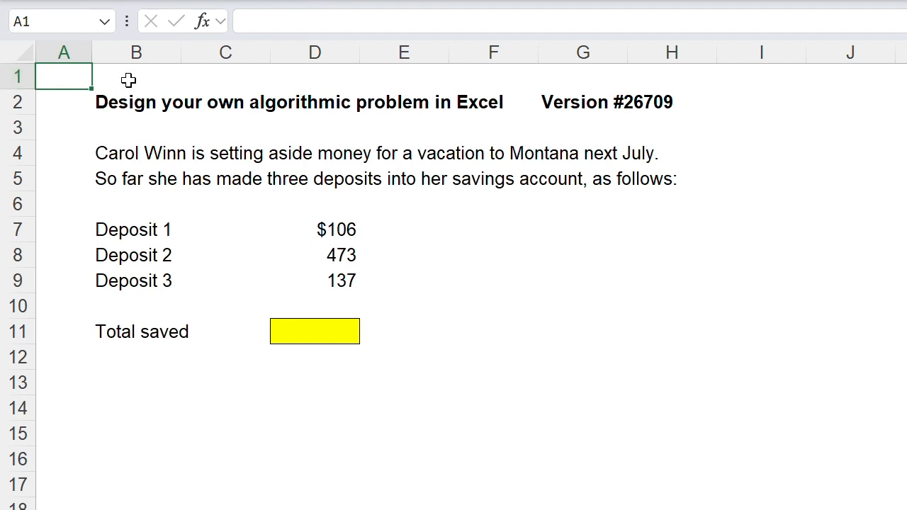
click(906, 509)
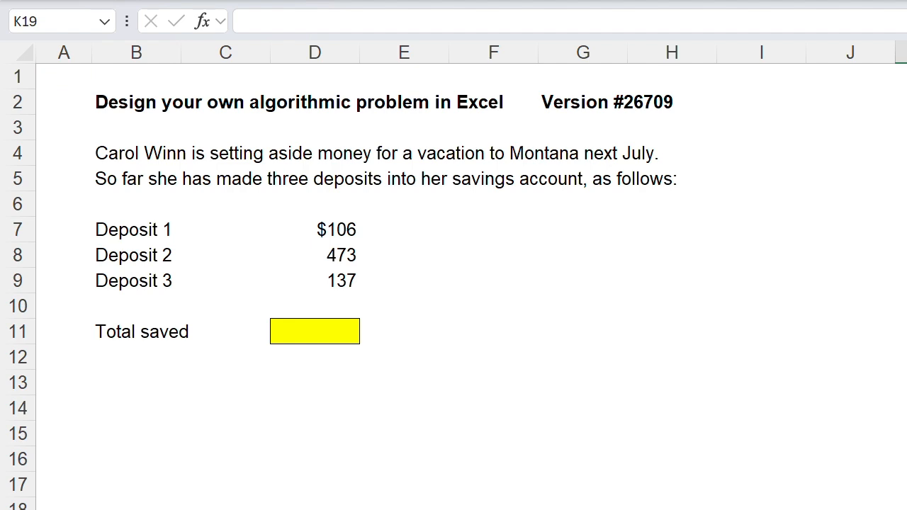
click(906, 509)
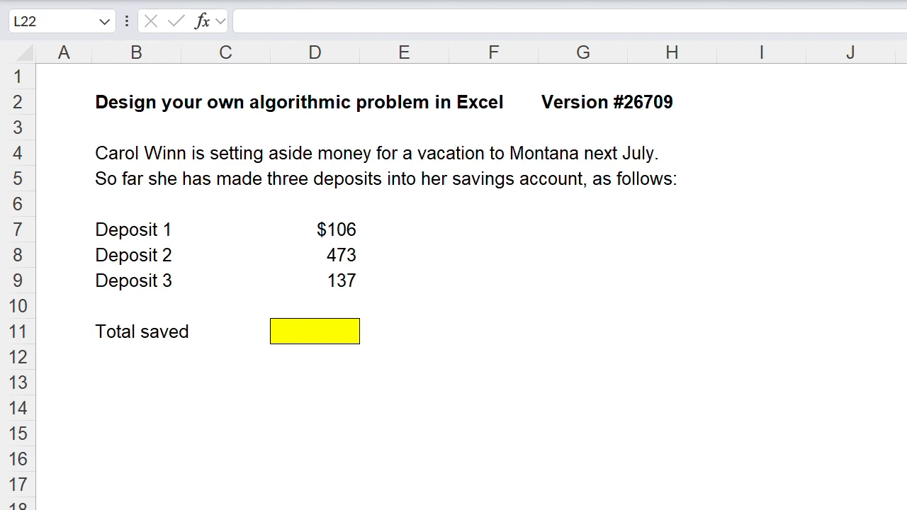